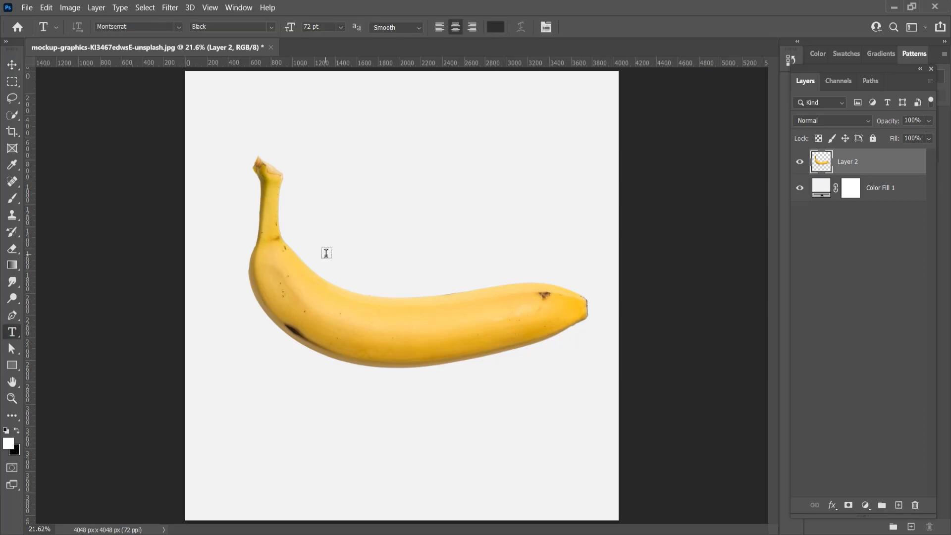
Step: Type BANANA on the banana and enlarge it across the fruit
click(322, 310)
text(BANANA)
key(ctrl+Return)
key(ctrl+t)
drag(373, 317, 444, 338)
Step: Warp the BANANA text so it bends along the banana's curve
click(554, 26)
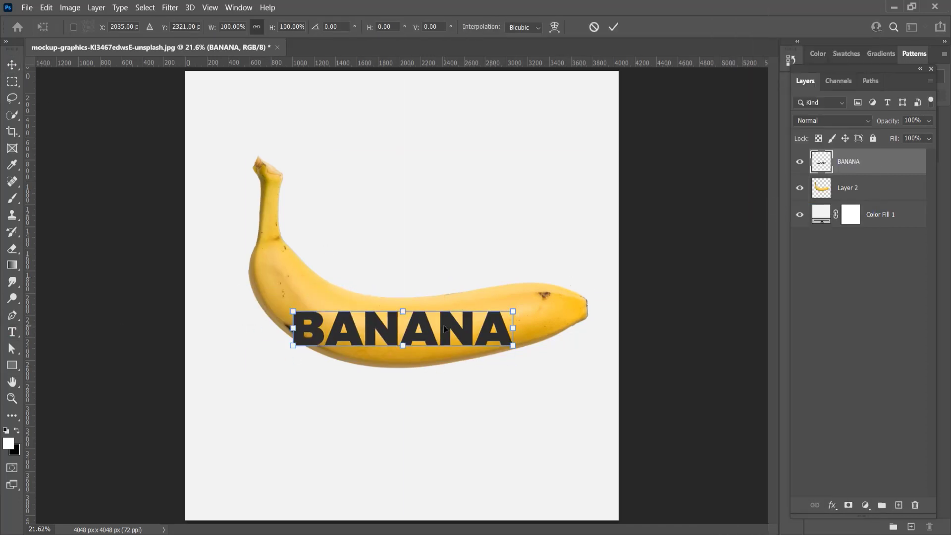
drag(307, 308, 320, 277)
drag(515, 307, 513, 280)
drag(342, 364, 356, 370)
drag(366, 311, 370, 308)
drag(440, 311, 434, 301)
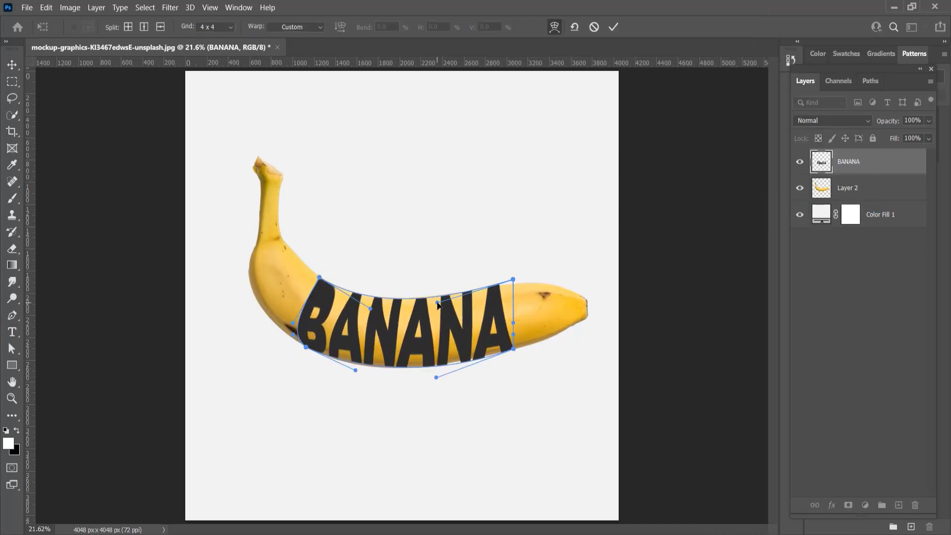
drag(435, 378, 433, 372)
drag(355, 367, 358, 375)
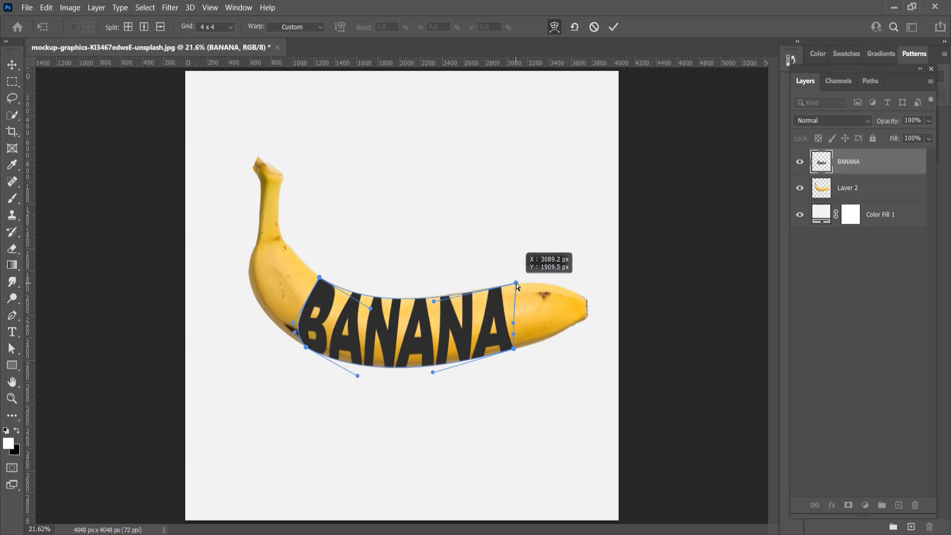
Step: Re-warp the text's bottom edge to follow the banana and commit it
click(614, 27)
key(ctrl+t)
scroll(332, 312, up, 5)
right_click(331, 312)
click(353, 160)
drag(272, 387, 270, 382)
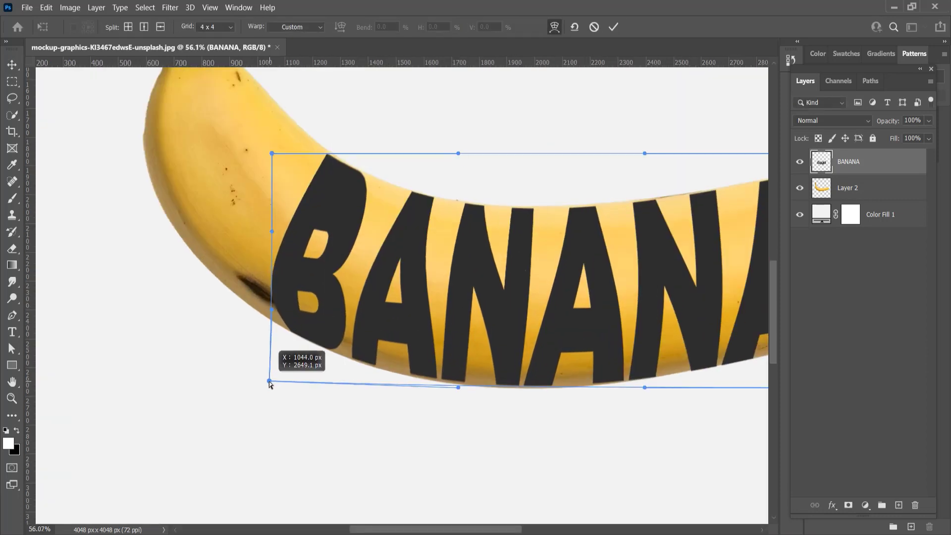
drag(457, 388, 448, 391)
scroll(488, 221, down, 1)
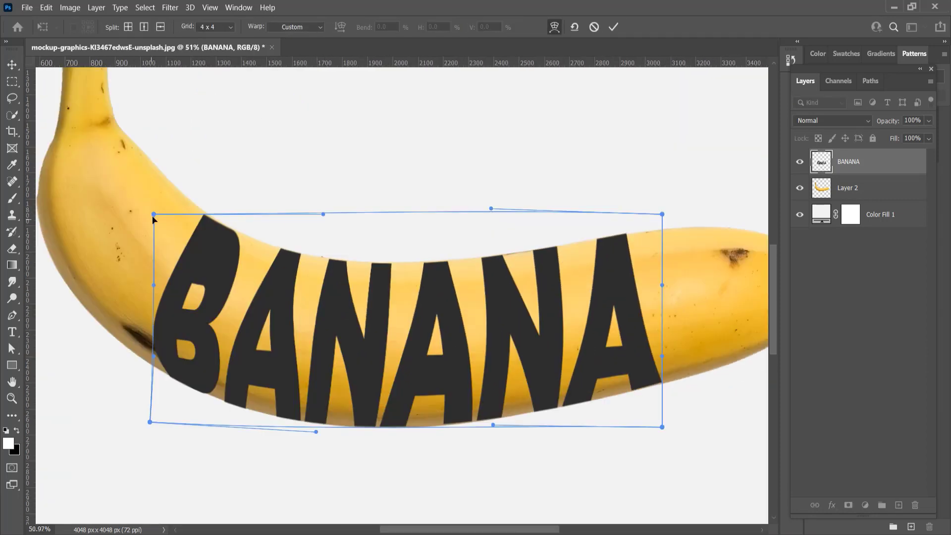
key(Return)
Step: Paint the banana's ends and stem back into view, then group the layers
scroll(525, 166, down, 3)
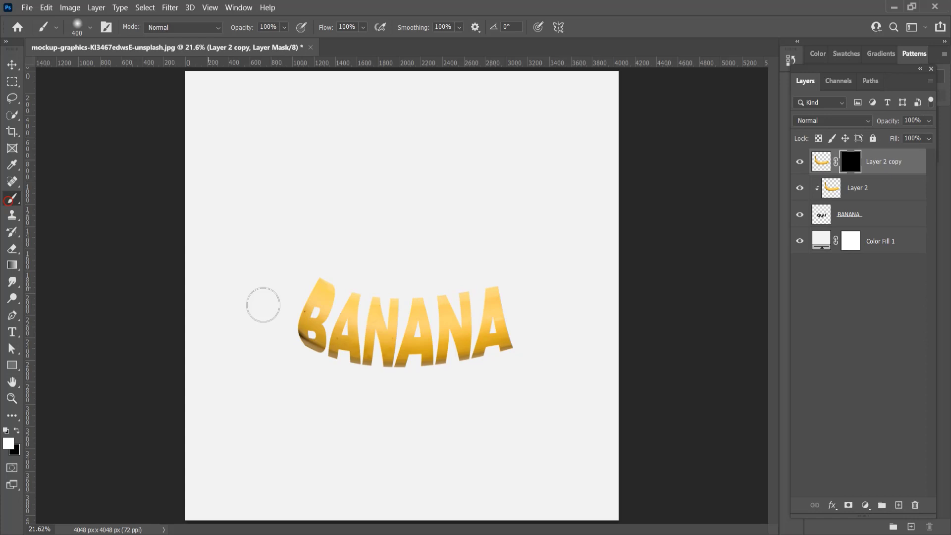
drag(307, 277, 295, 342)
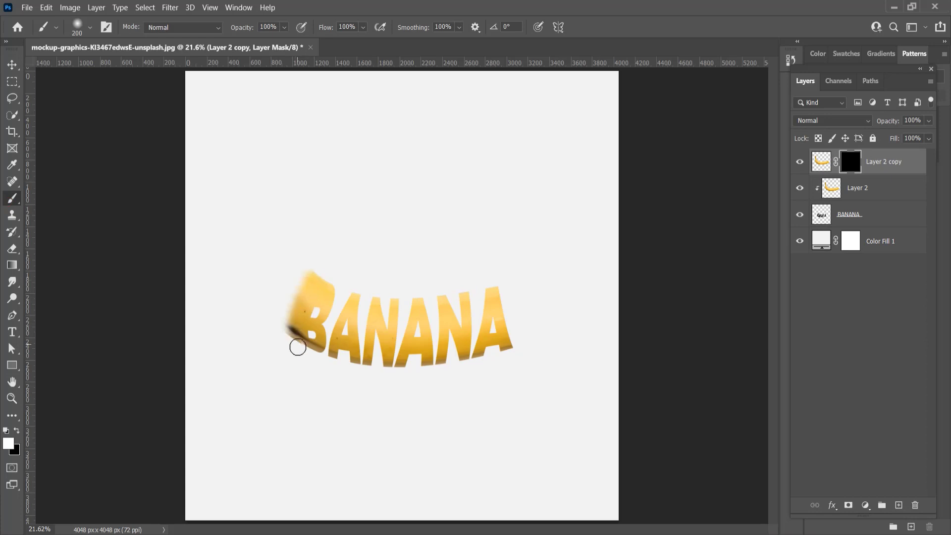
drag(510, 279, 548, 307)
mouse_move(307, 297)
mouse_down()
mouse_move(276, 250)
mouse_move(272, 149)
mouse_up()
key(ctrl+g)
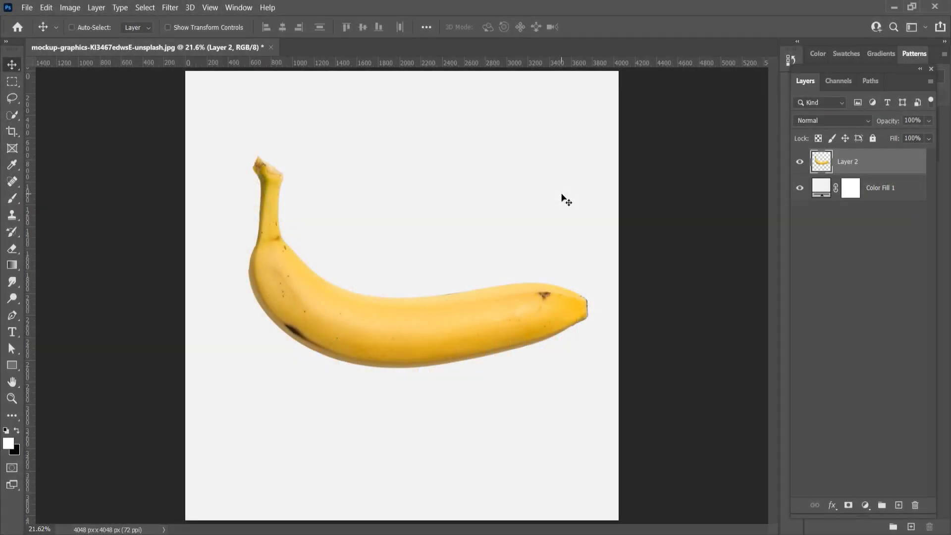
Step: Add the word BANANA as a small text layer on the banana and commit it
click(12, 331)
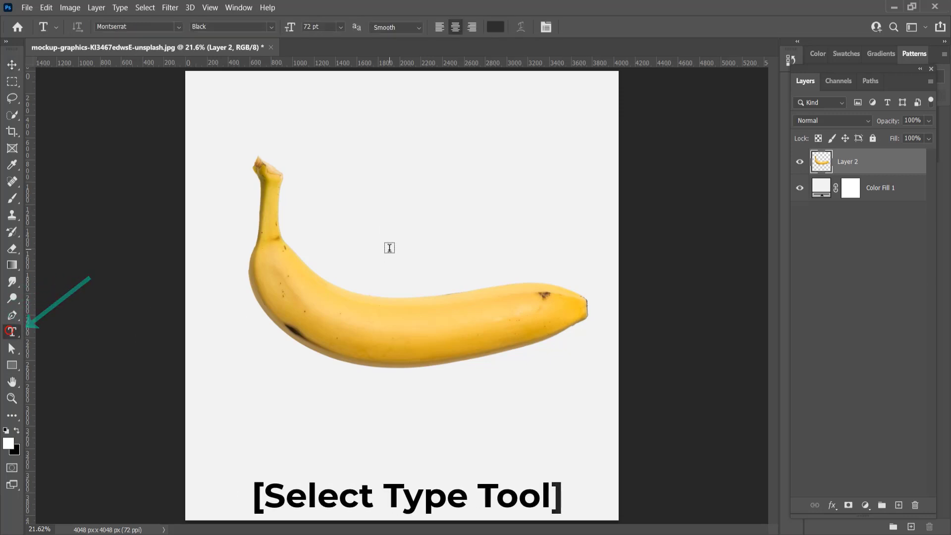
click(340, 312)
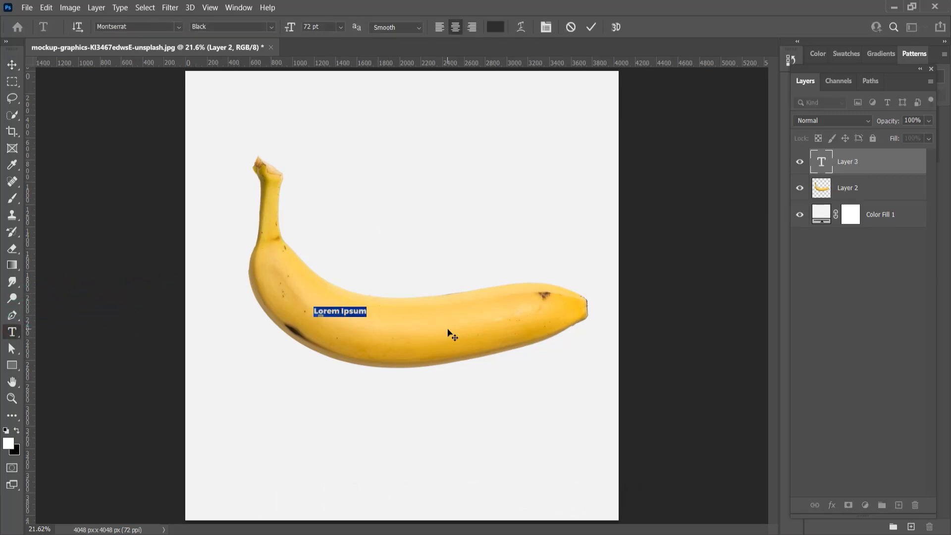
text(BAN)
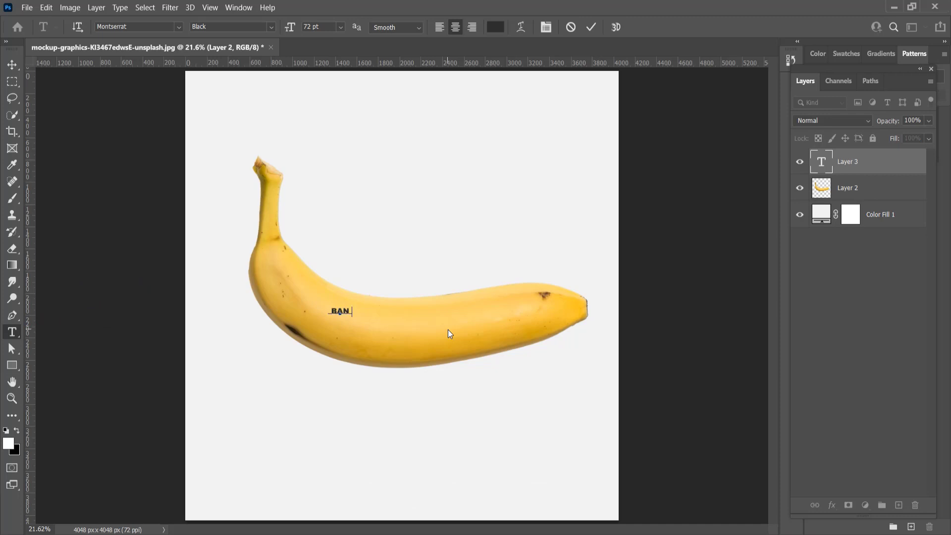
text(ANA)
click(12, 64)
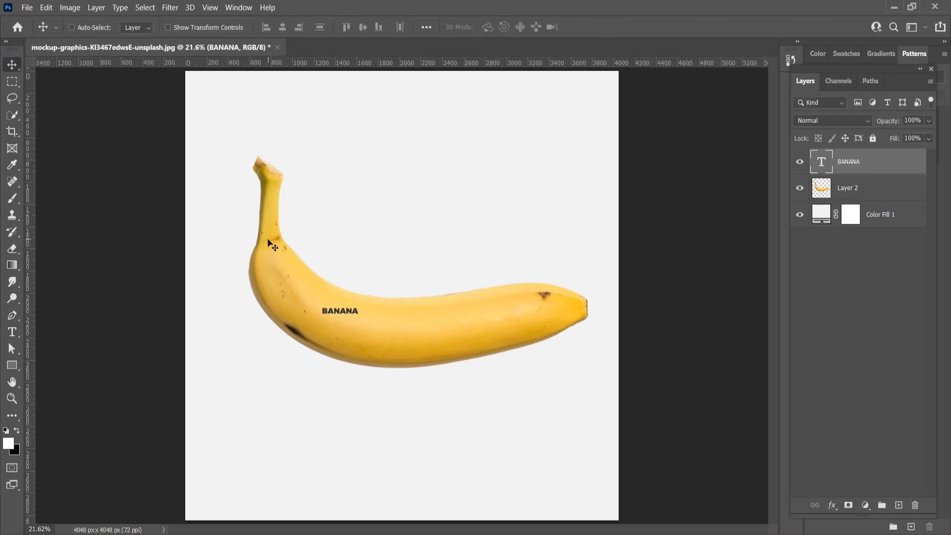
key(ctrl+t)
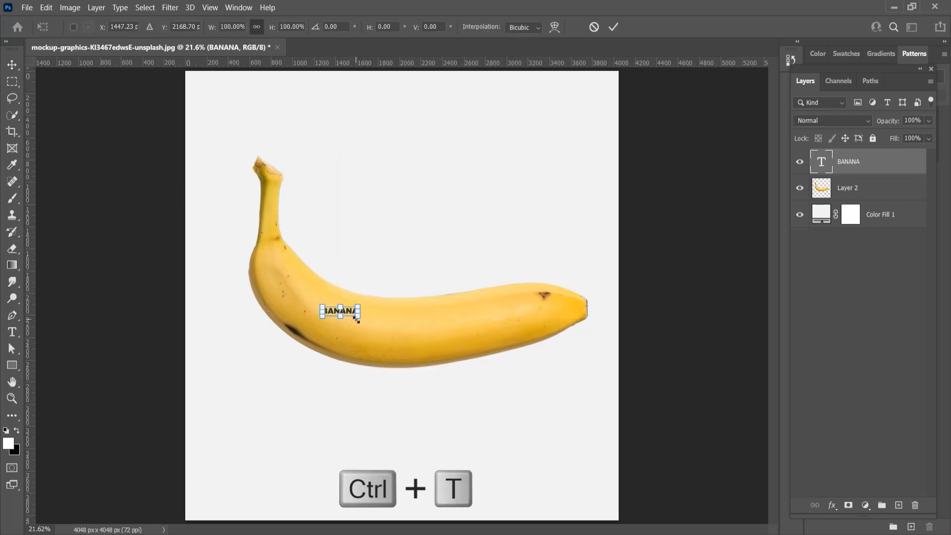
Step: Scale BANANA up and centre it across the banana's lower half
drag(360, 318, 416, 357)
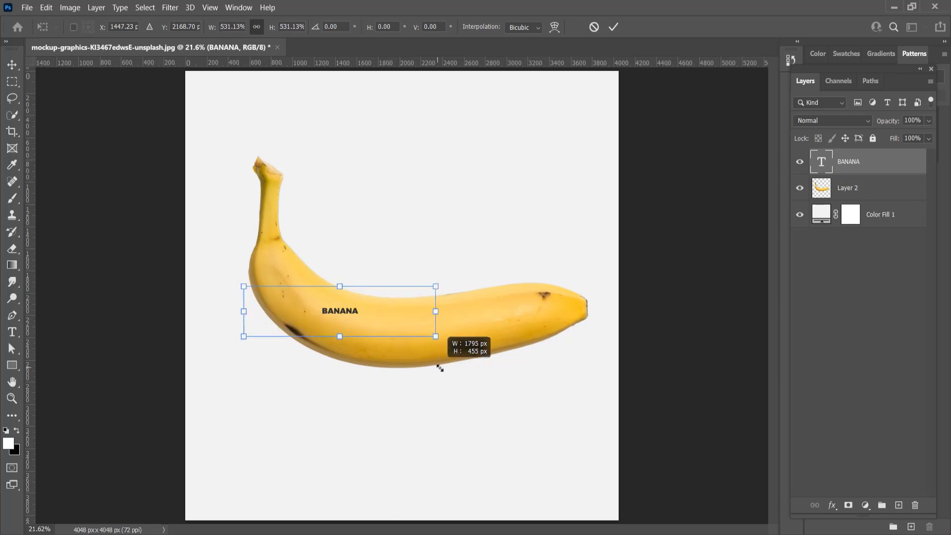
drag(416, 357, 440, 369)
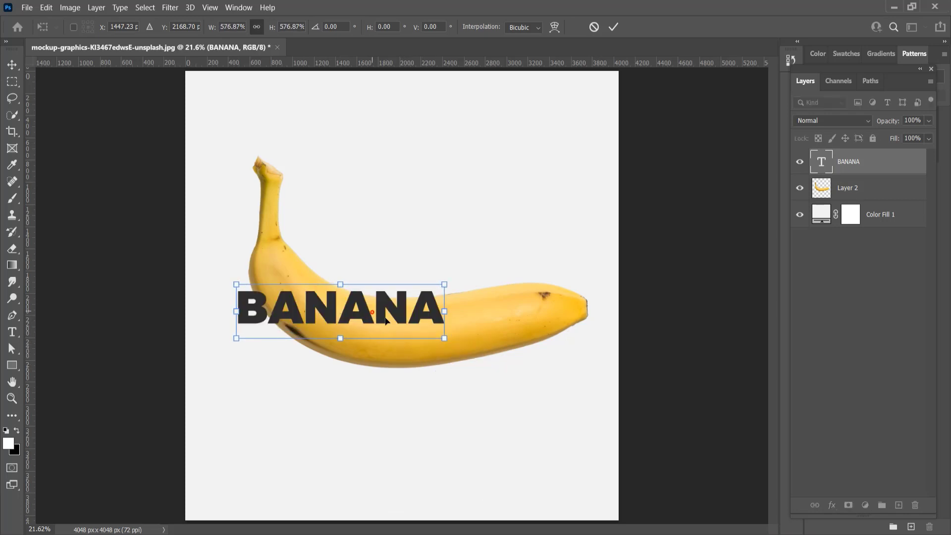
drag(385, 321, 442, 334)
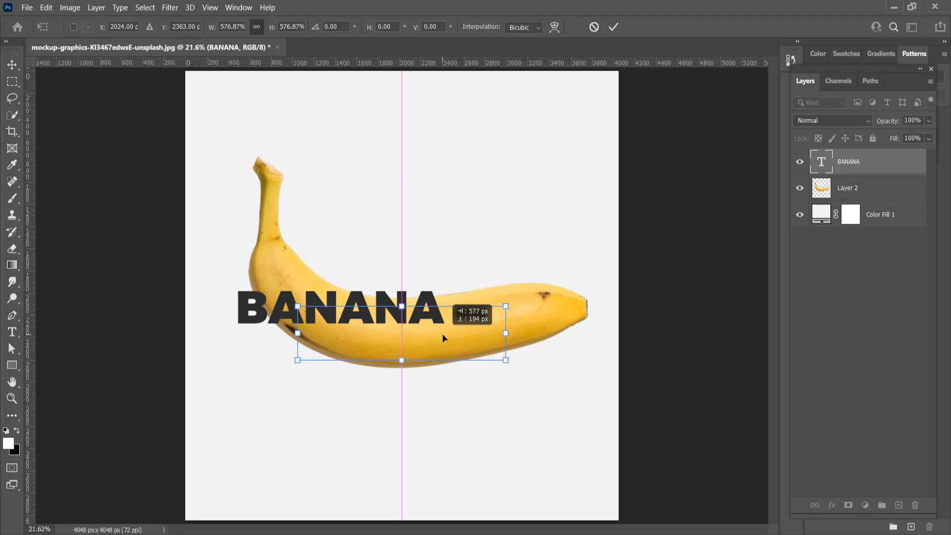
drag(443, 338, 427, 337)
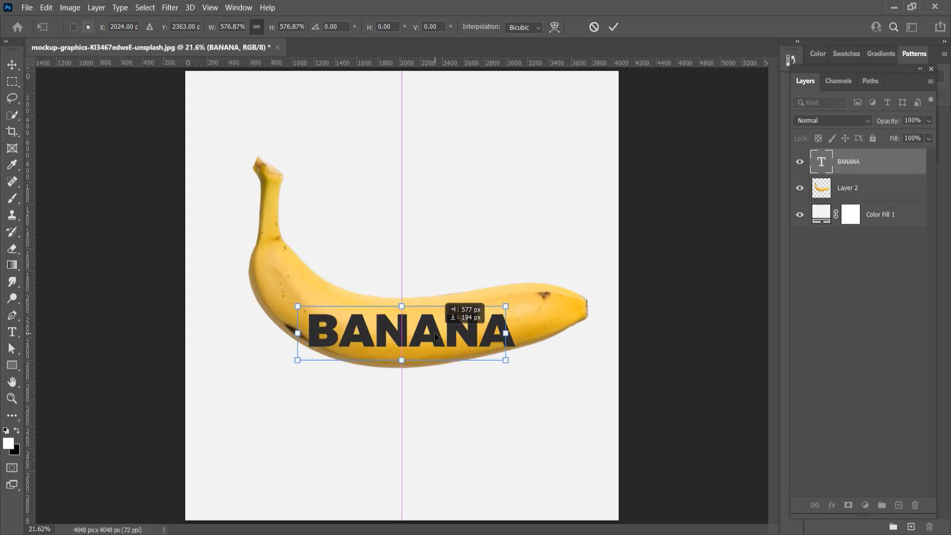
key(Return)
Step: Rasterize the BANANA type layer into a plain pixel layer
right_click(876, 169)
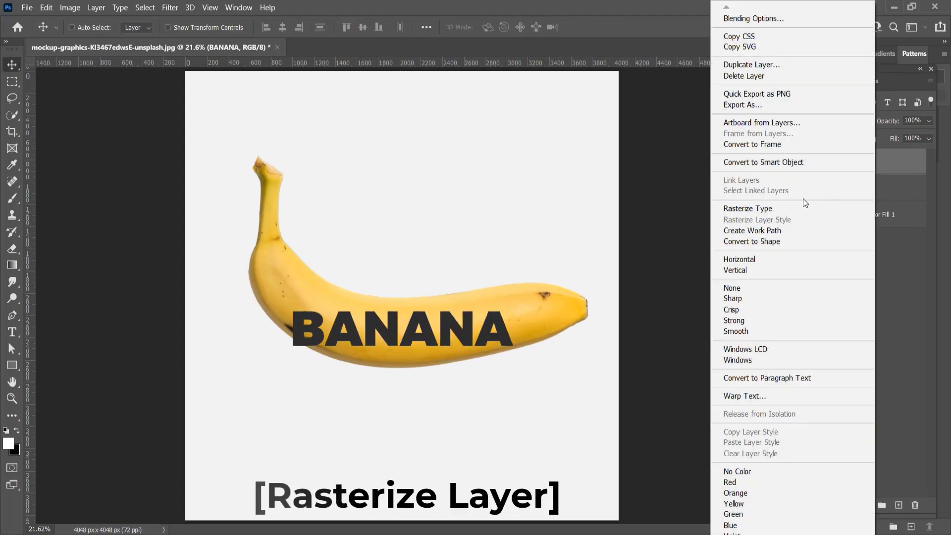
click(777, 208)
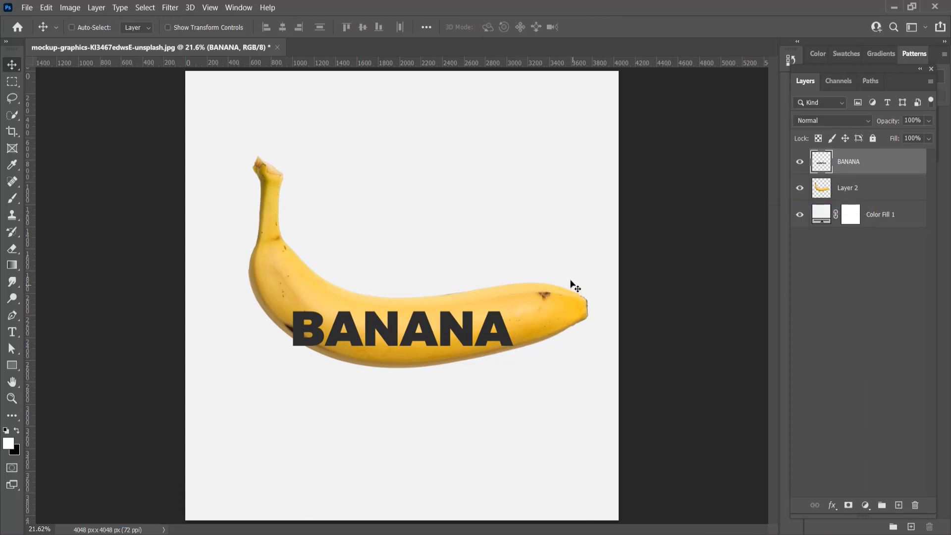
key(ctrl+t)
key(ctrl+t)
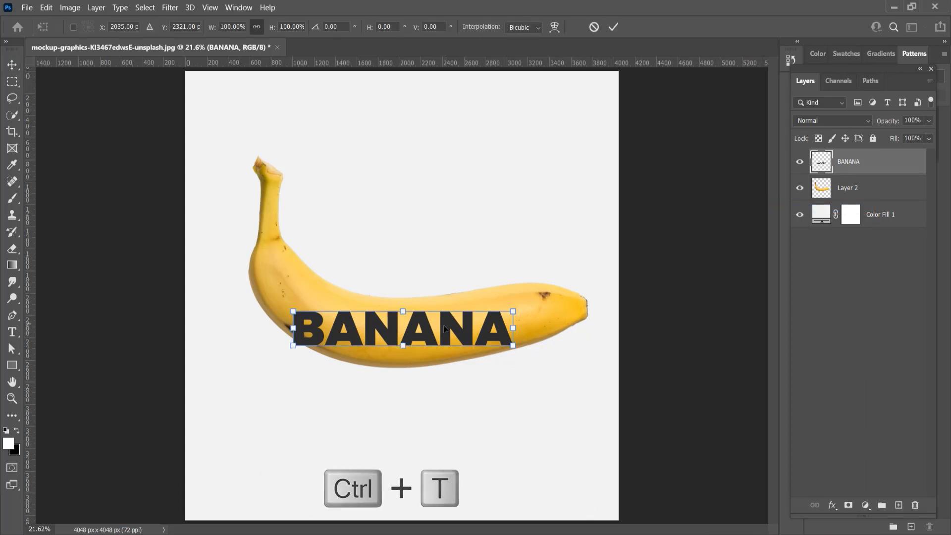
right_click(570, 282)
Step: Custom-warp the lettering's corners and bottom edge to fit the banana's curve
click(466, 179)
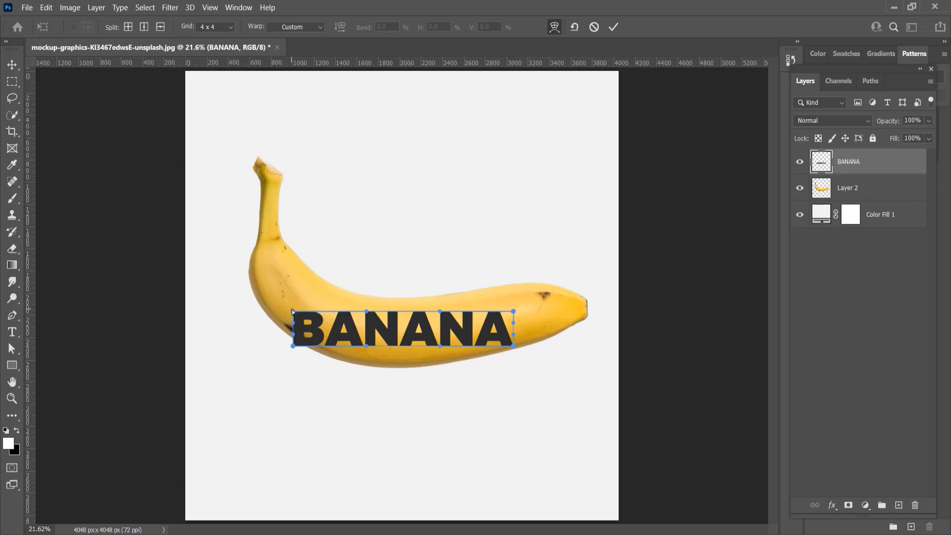
drag(293, 311, 320, 280)
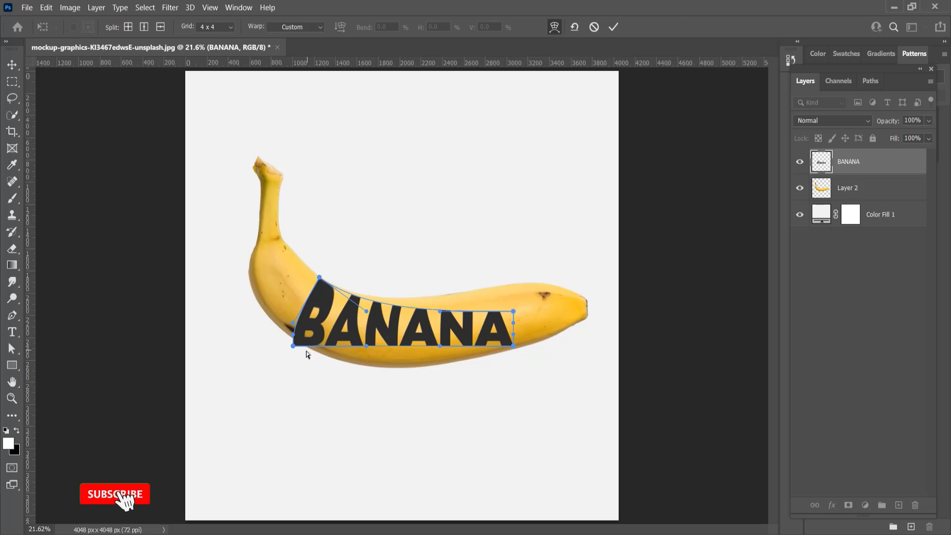
drag(293, 347, 306, 347)
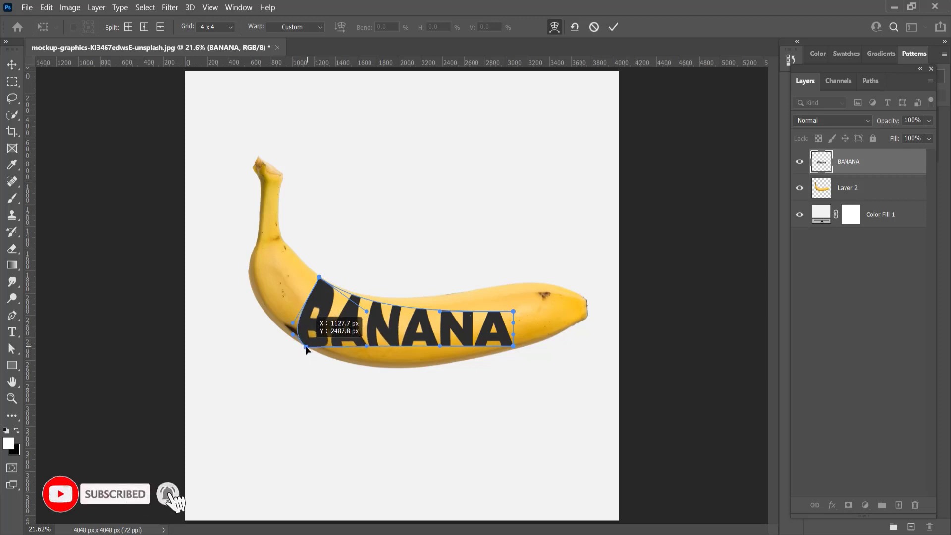
mouse_move(513, 311)
mouse_down()
mouse_move(501, 294)
mouse_move(514, 281)
mouse_up()
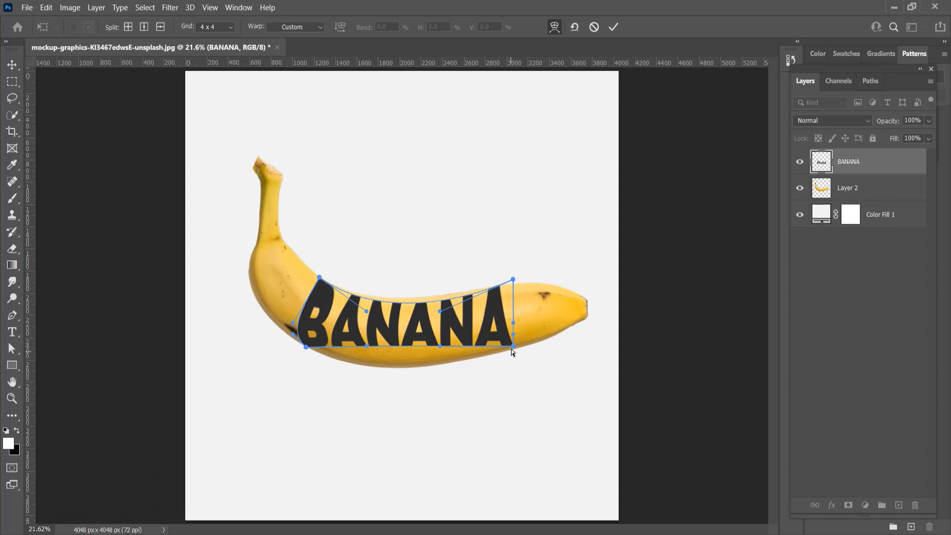
drag(513, 347, 514, 349)
drag(439, 347, 436, 379)
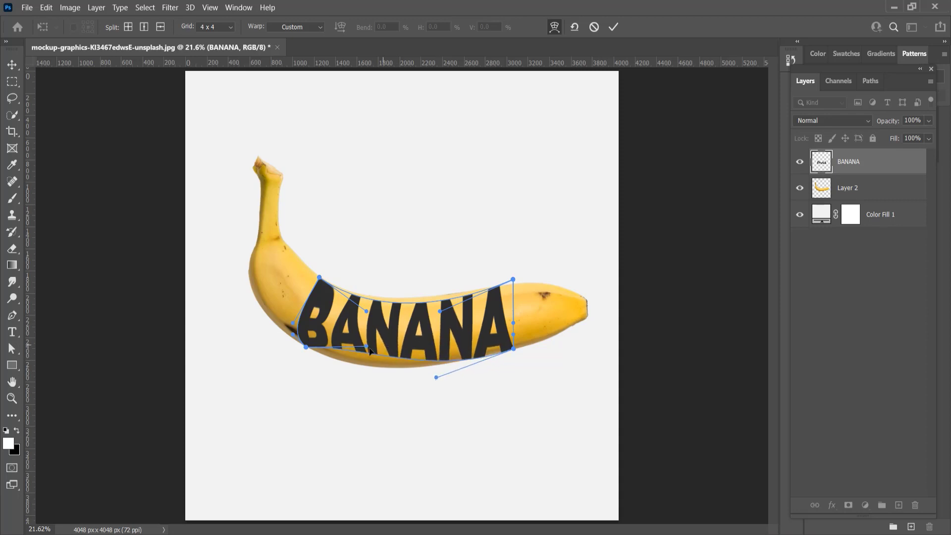
drag(367, 346, 356, 372)
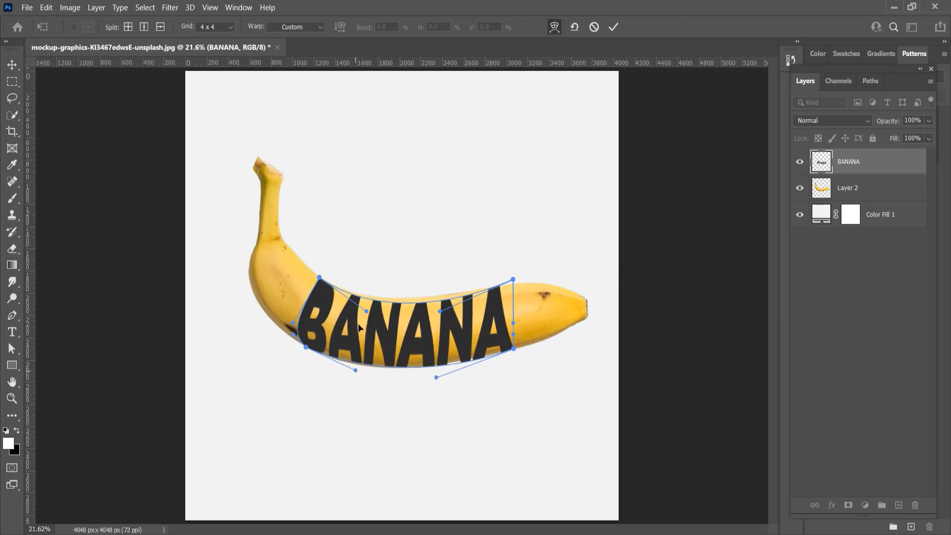
Step: Fine-tune the letter tops, bottom curve and B's left side, then apply the warp
drag(367, 310, 370, 309)
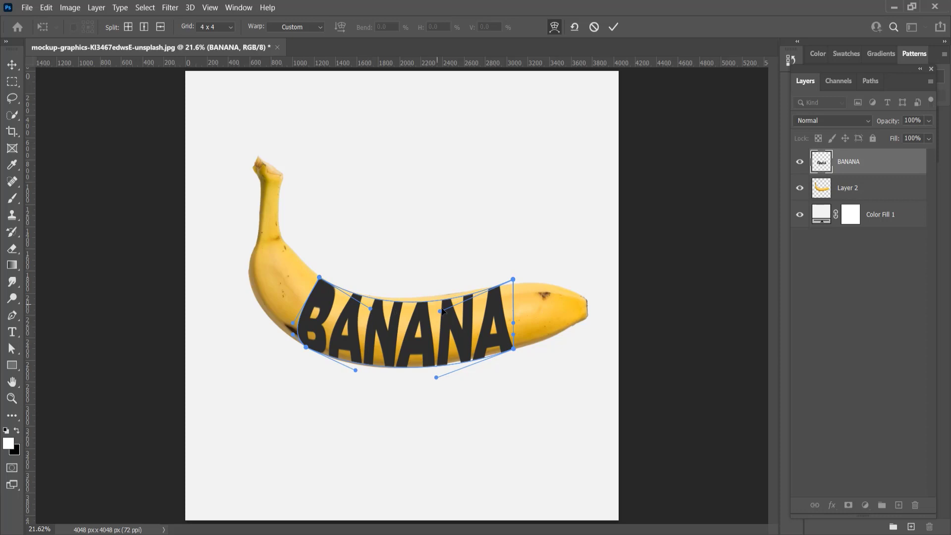
drag(439, 313, 438, 306)
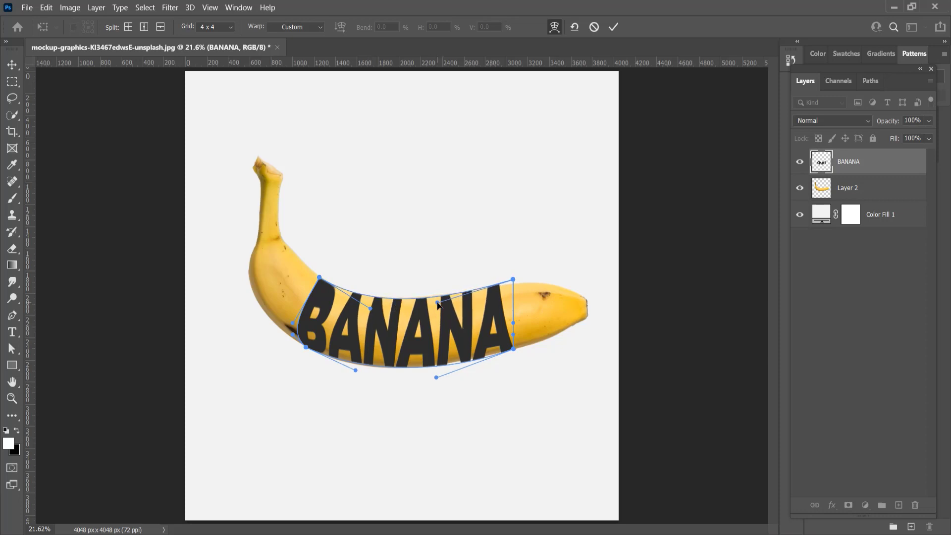
drag(438, 304, 435, 304)
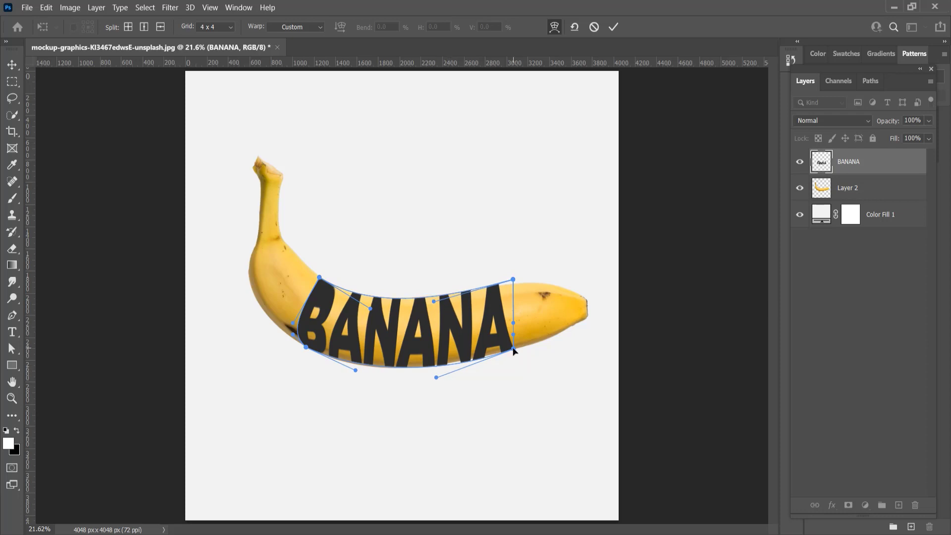
drag(437, 378, 435, 371)
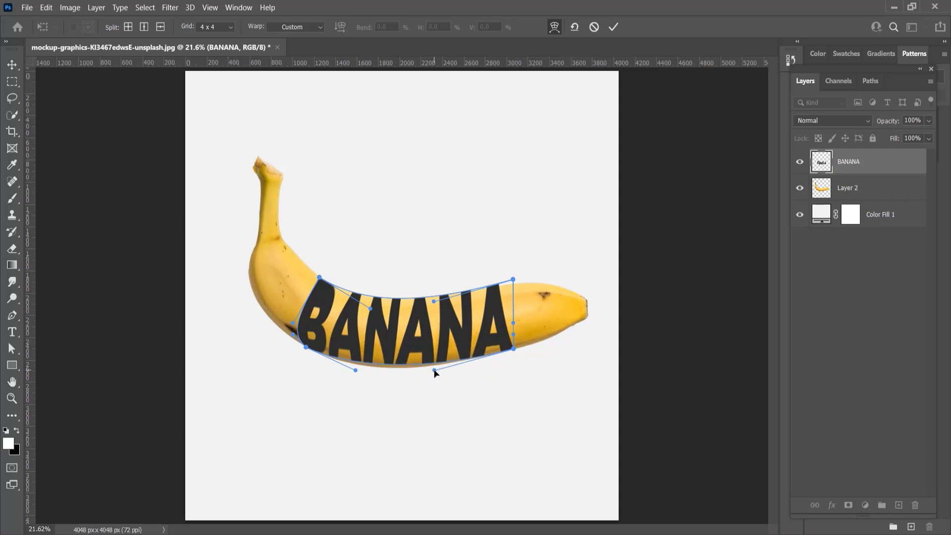
drag(435, 373, 433, 376)
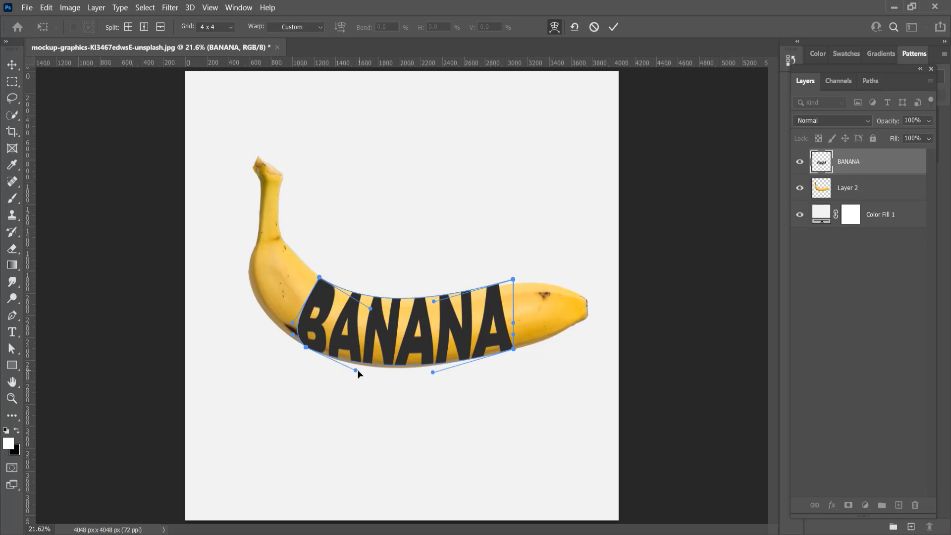
drag(356, 371, 358, 377)
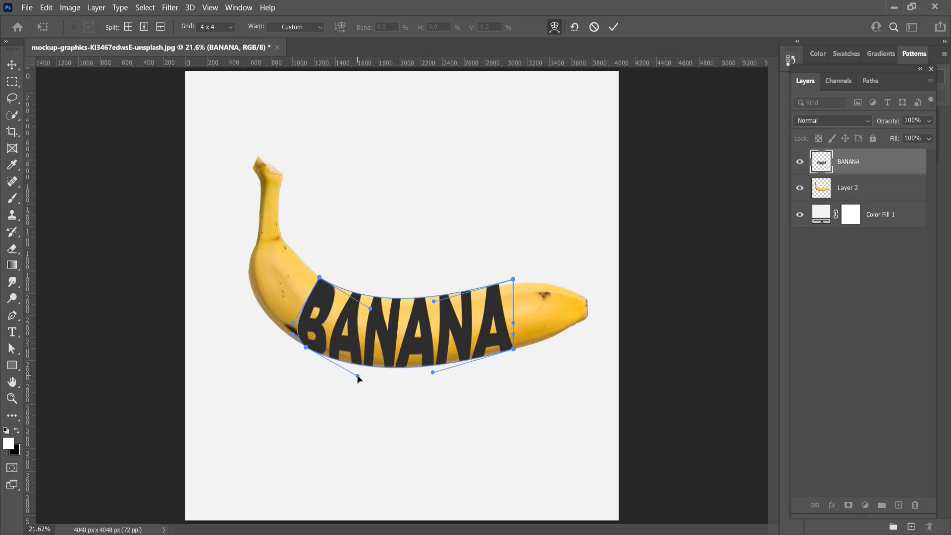
click(294, 335)
drag(291, 341, 296, 335)
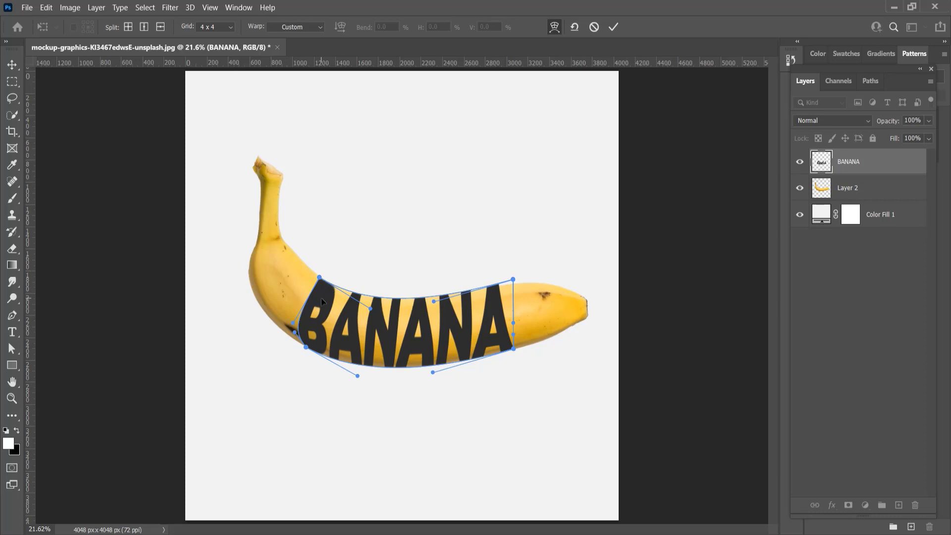
drag(514, 281, 515, 286)
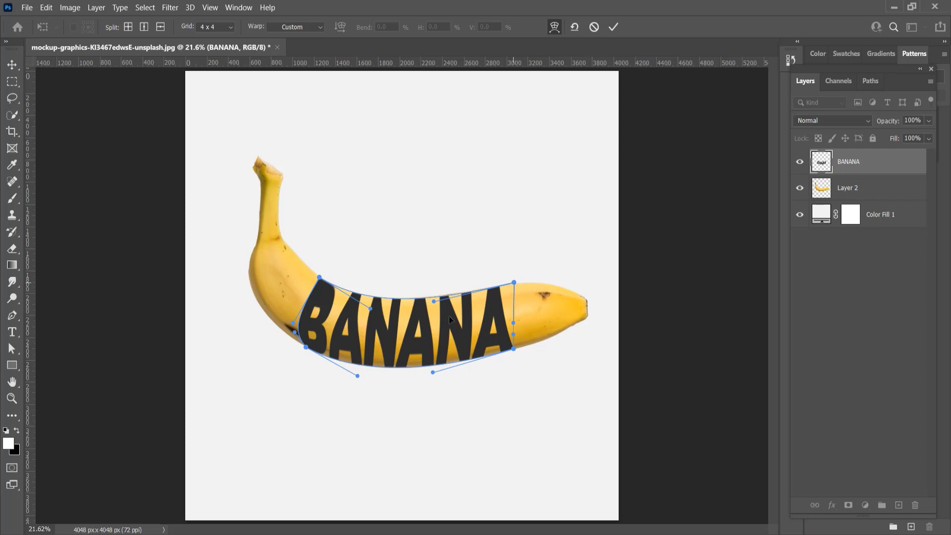
drag(434, 302, 428, 300)
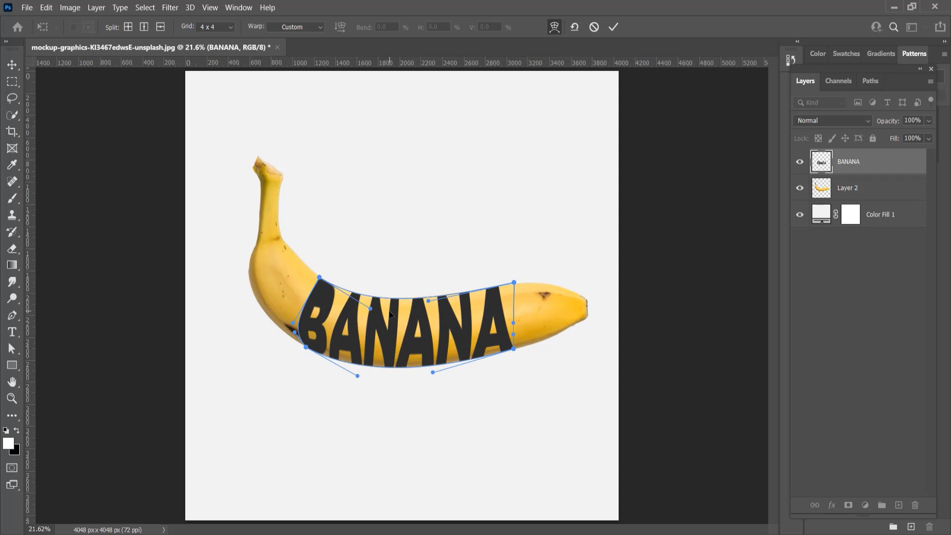
click(613, 29)
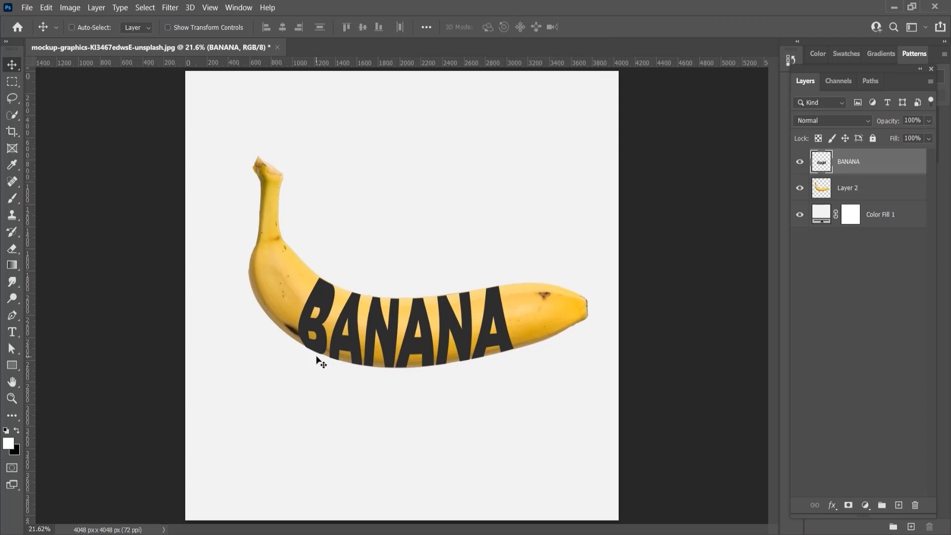
scroll(317, 358, up, 2)
scroll(317, 355, up, 2)
scroll(314, 354, up, 2)
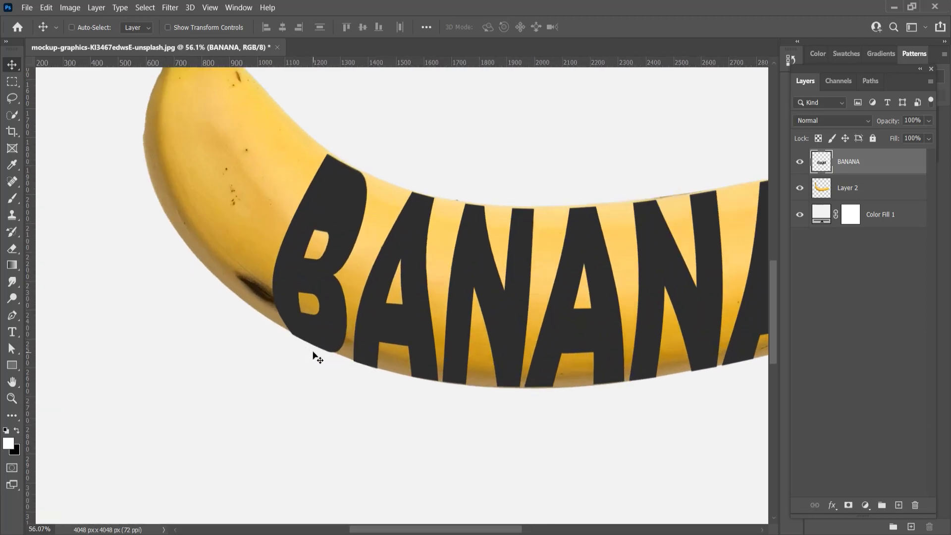
Step: Start a new warp and refit the lettering's bottom handles to the banana's underside
key(ctrl+t)
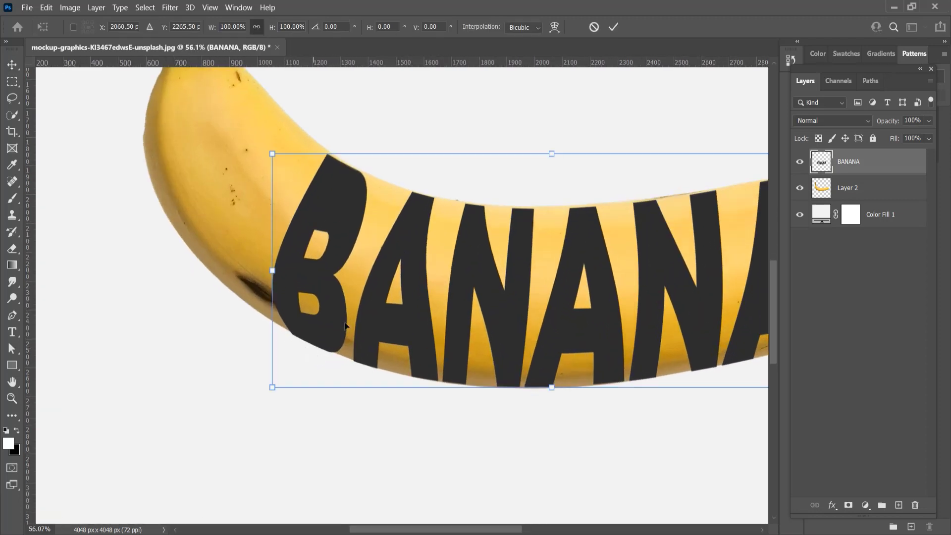
right_click(332, 308)
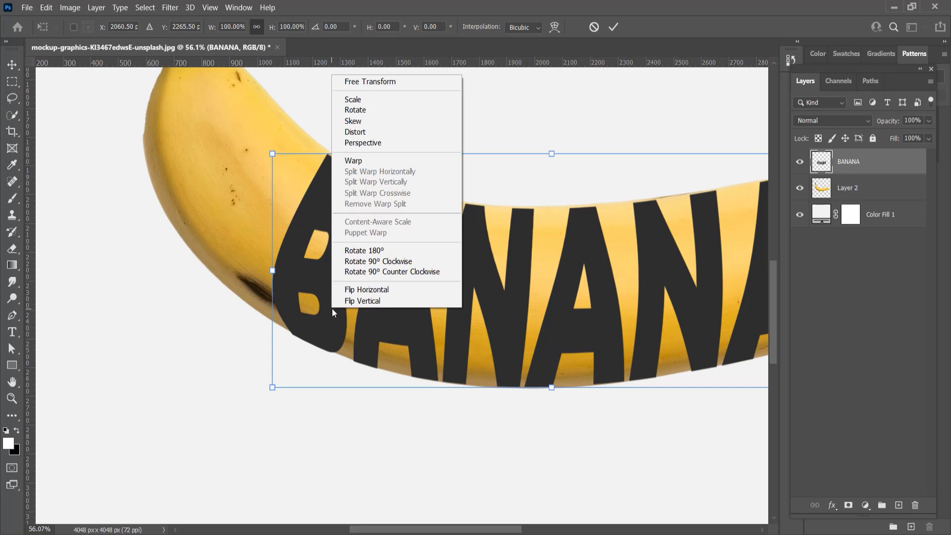
click(348, 161)
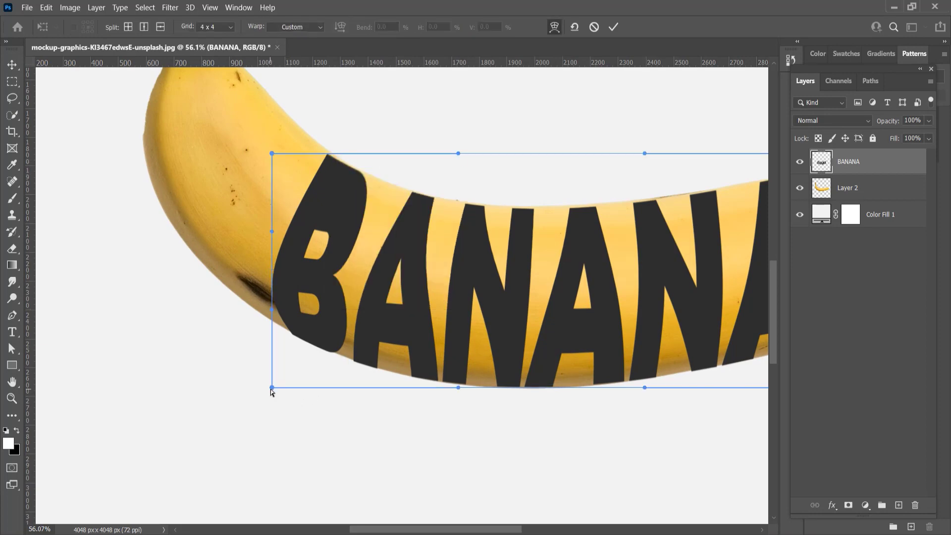
drag(271, 387, 268, 383)
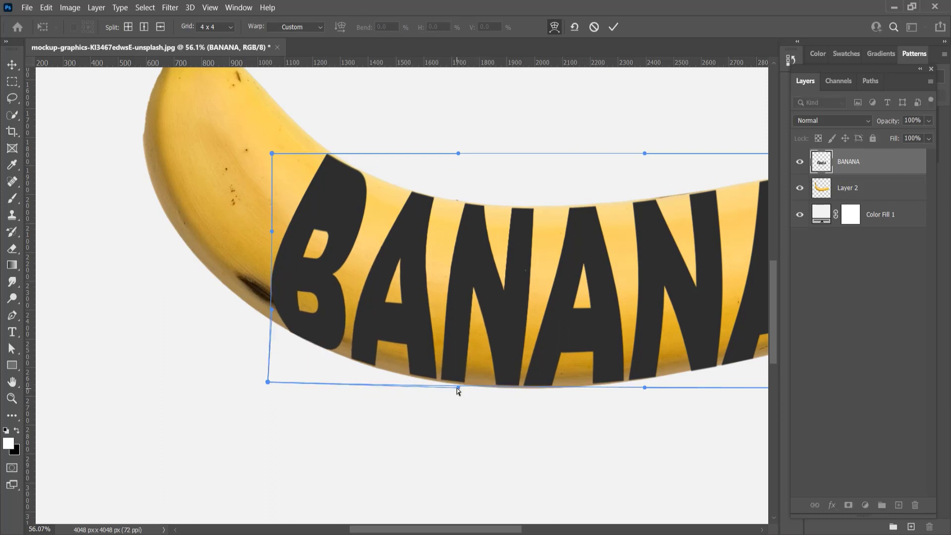
drag(458, 387, 457, 391)
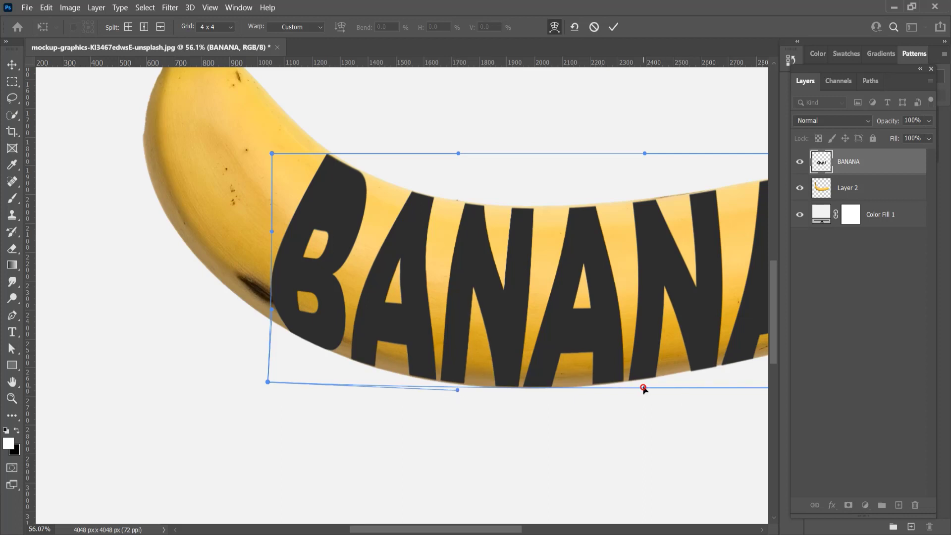
drag(644, 388, 645, 387)
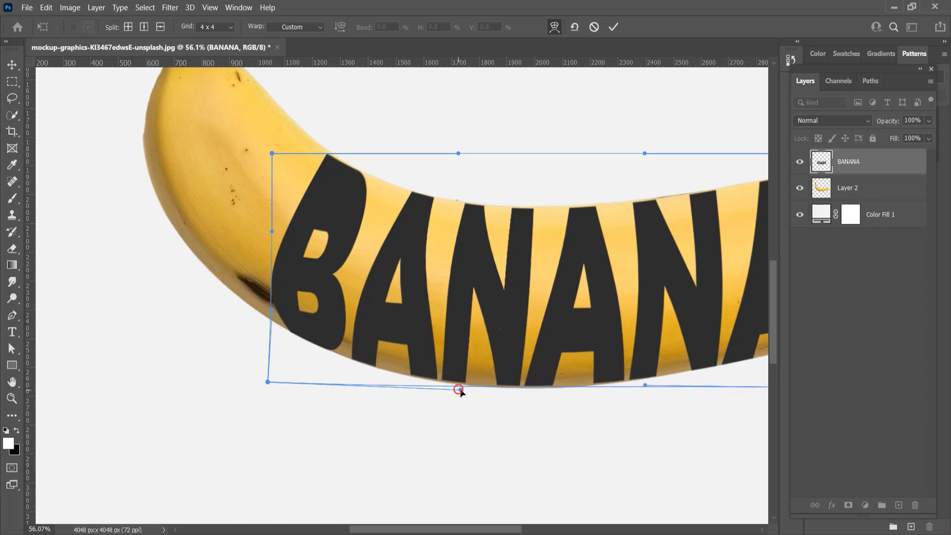
drag(458, 391, 451, 395)
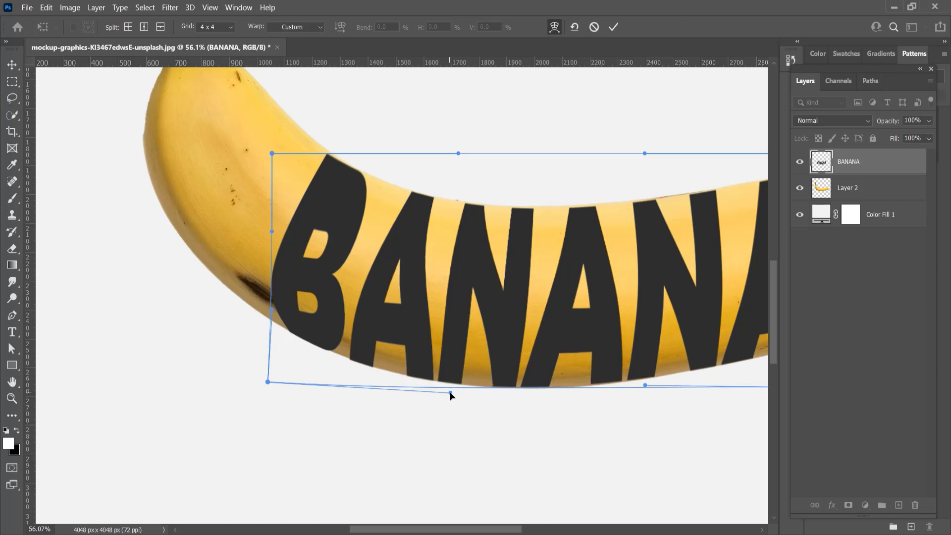
Step: Adjust the top-middle, top-left and bottom warp points with the whole lettering in view
scroll(602, 249, down, 1)
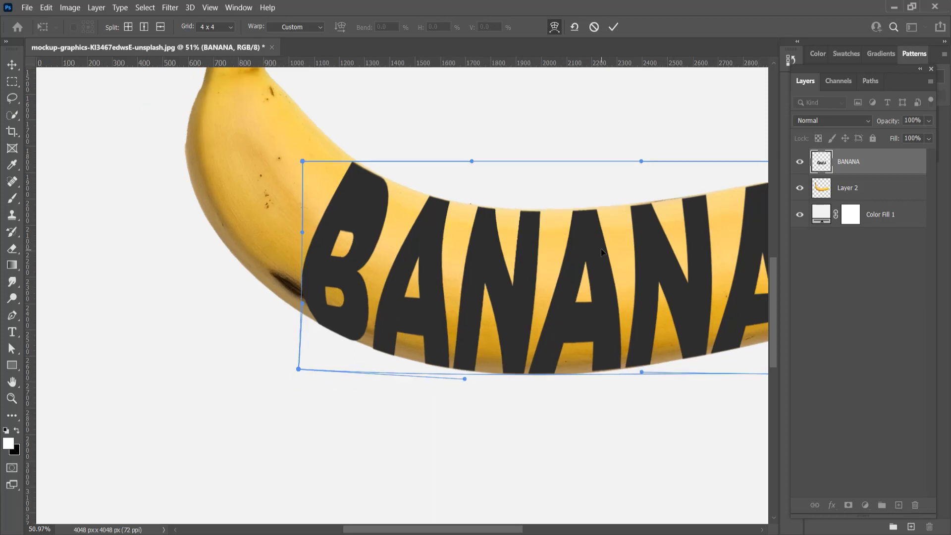
drag(603, 253, 468, 304)
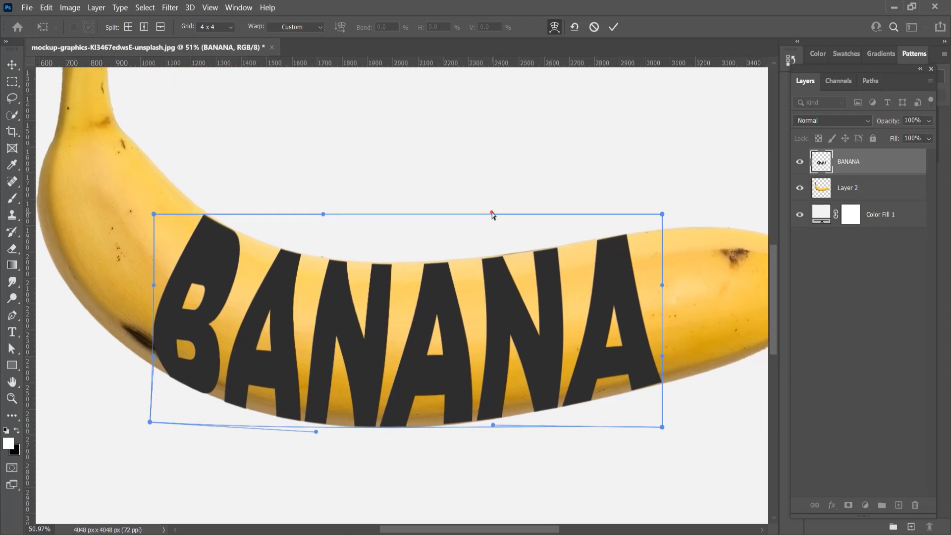
drag(492, 213, 491, 209)
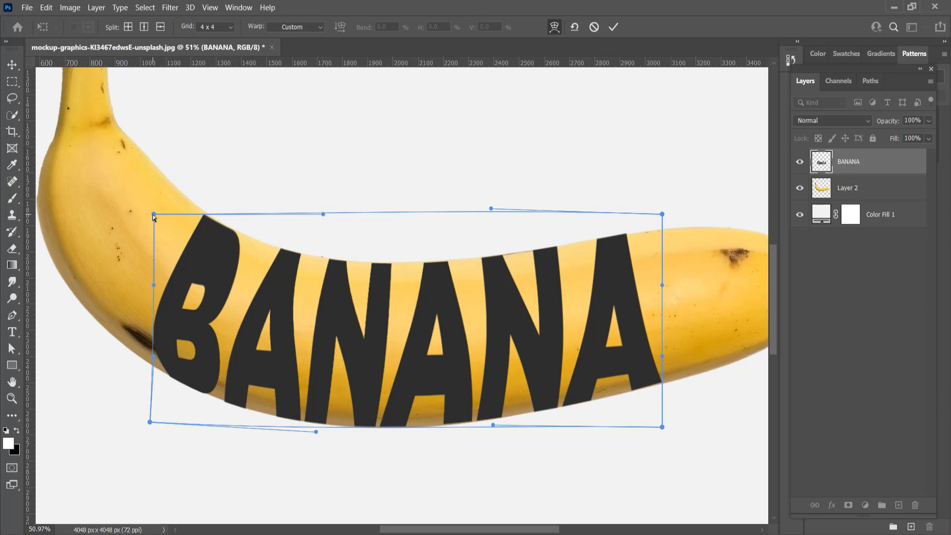
drag(153, 214, 154, 212)
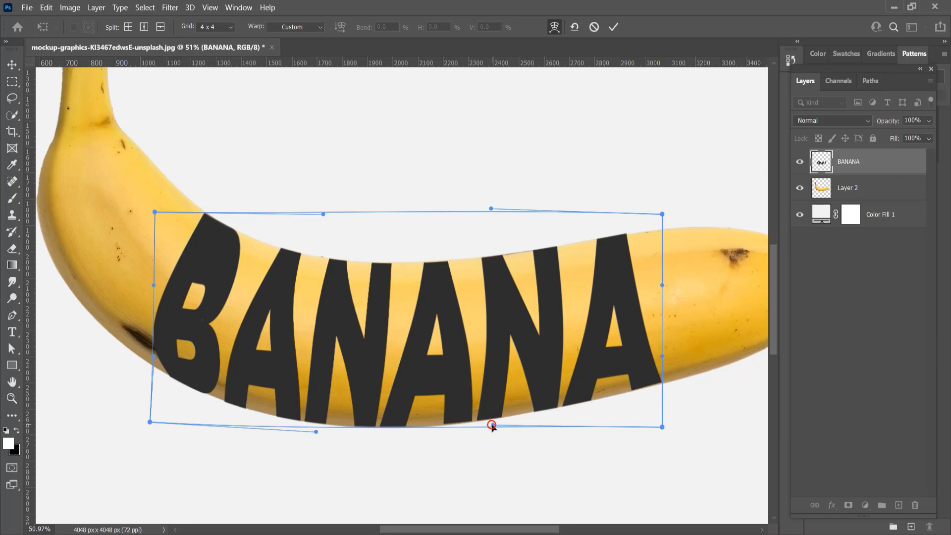
drag(492, 425, 494, 427)
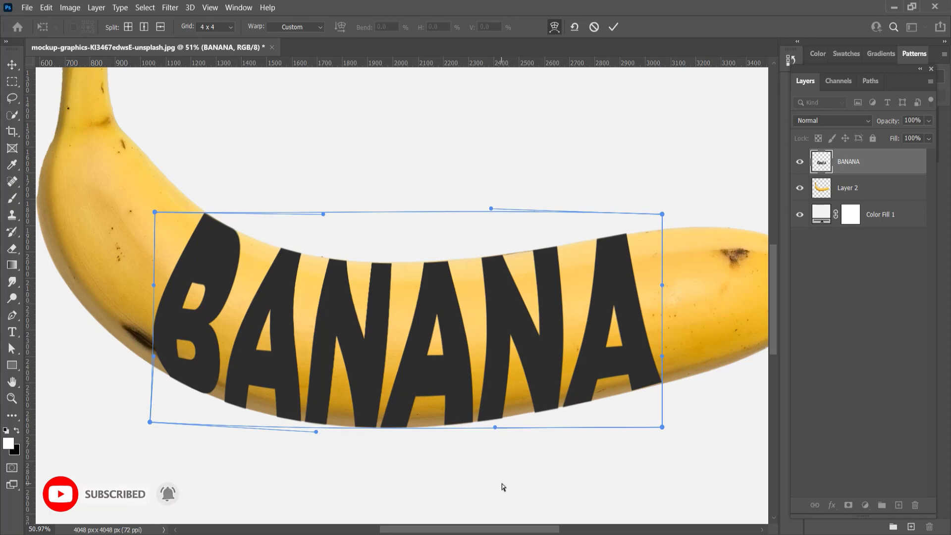
scroll(444, 228, down, 3)
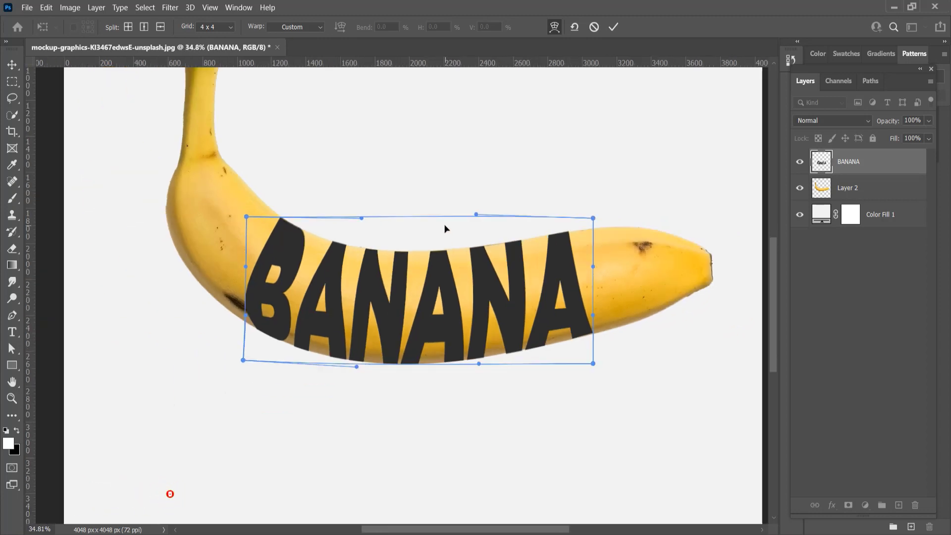
scroll(444, 228, down, 2)
scroll(445, 229, down, 1)
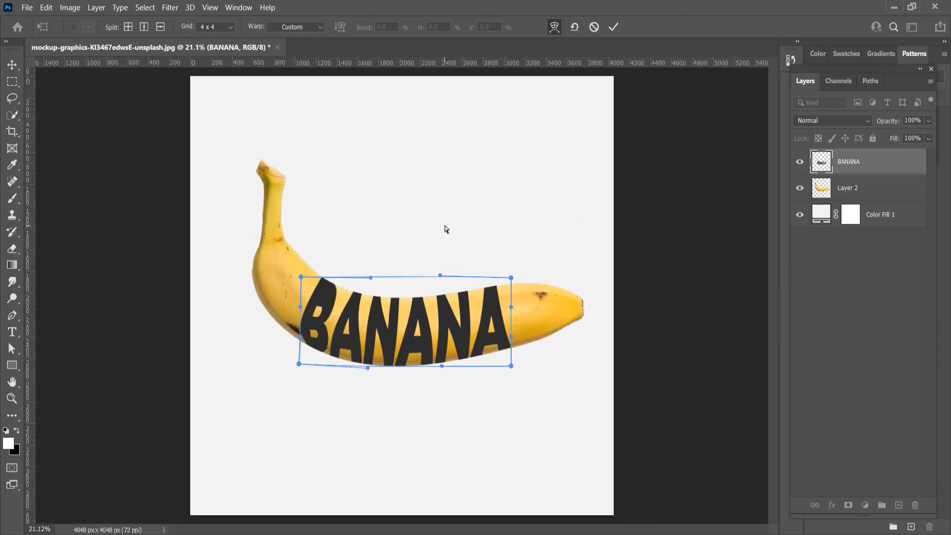
Step: Commit the warp, move Layer 2 above BANANA and clip it to the lettering
click(613, 28)
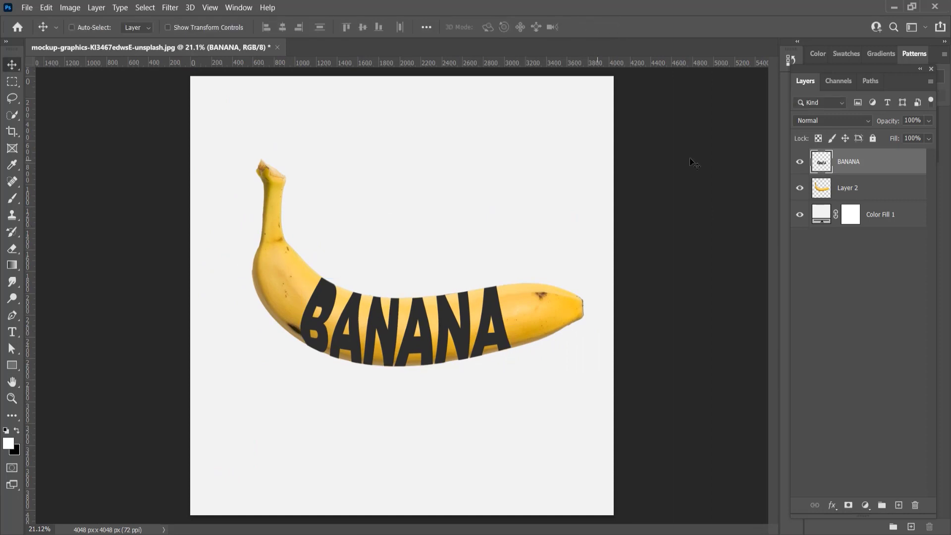
drag(851, 190, 875, 162)
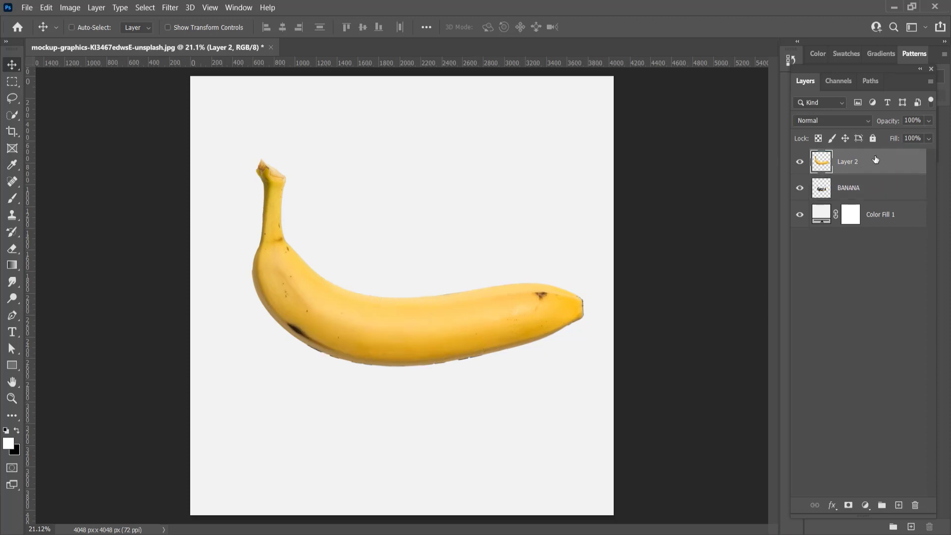
right_click(875, 161)
click(782, 238)
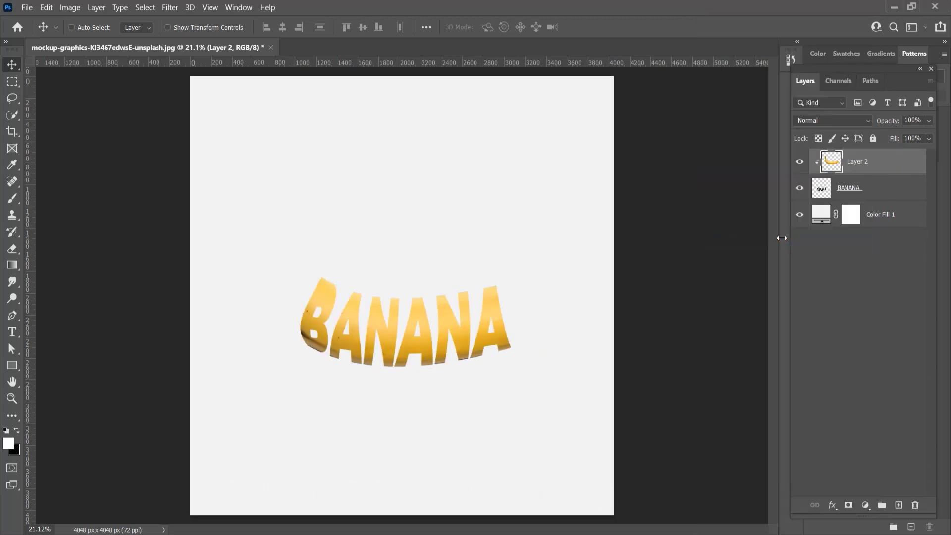
click(857, 191)
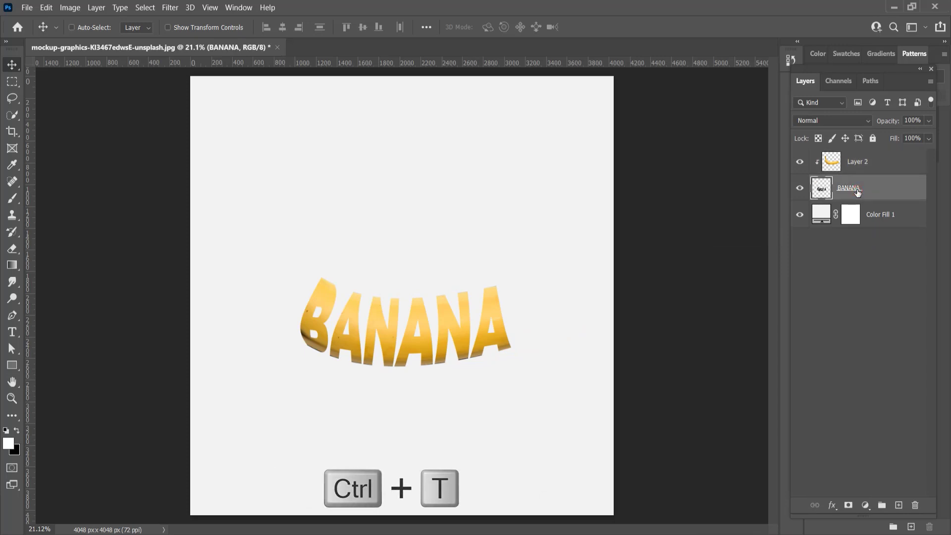
Step: Skew the lettering's lower-right and top-left corners slightly
key(ctrl+t)
scroll(455, 374, up, 1)
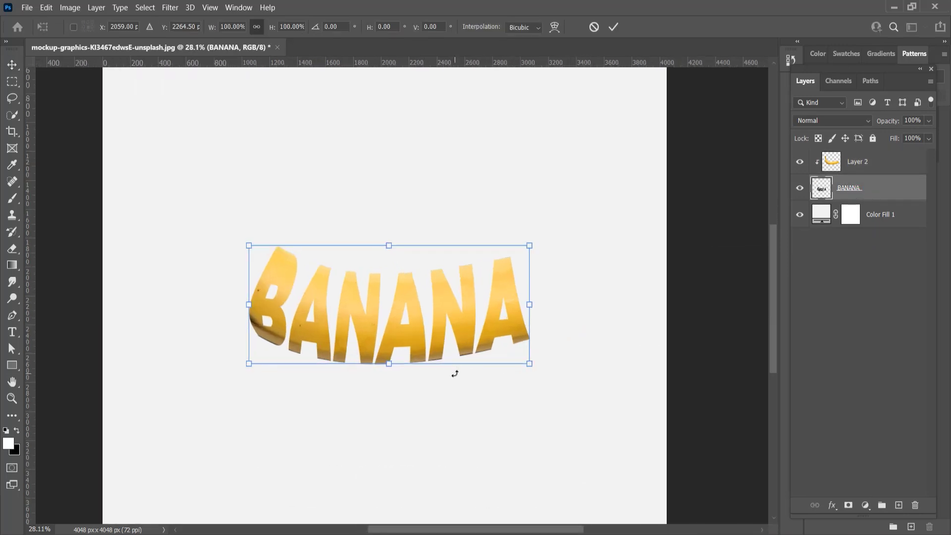
scroll(455, 374, up, 2)
scroll(455, 374, up, 1)
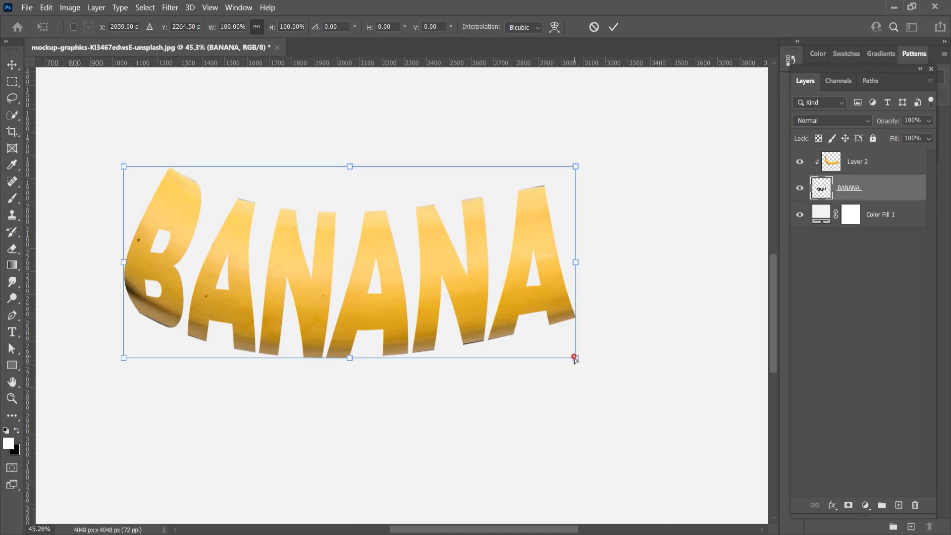
drag(575, 357, 573, 357)
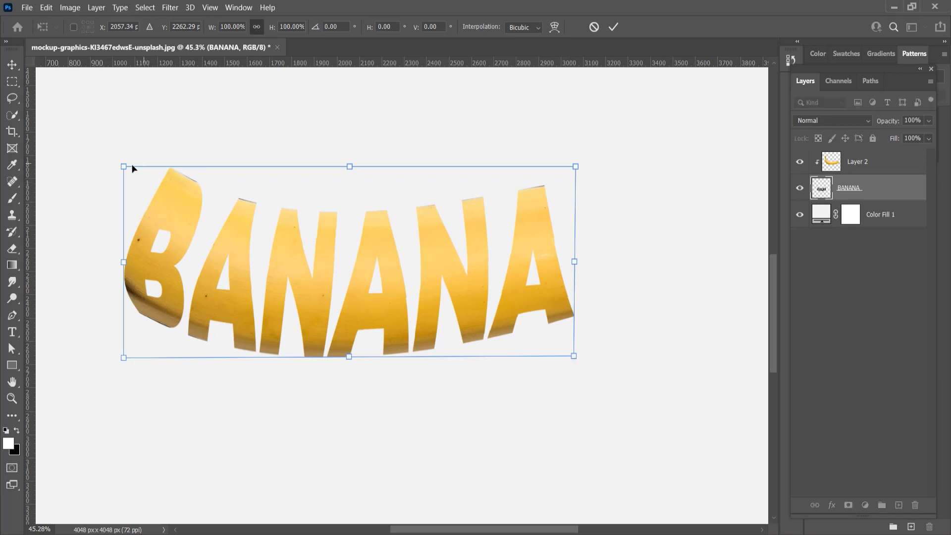
drag(125, 169, 125, 169)
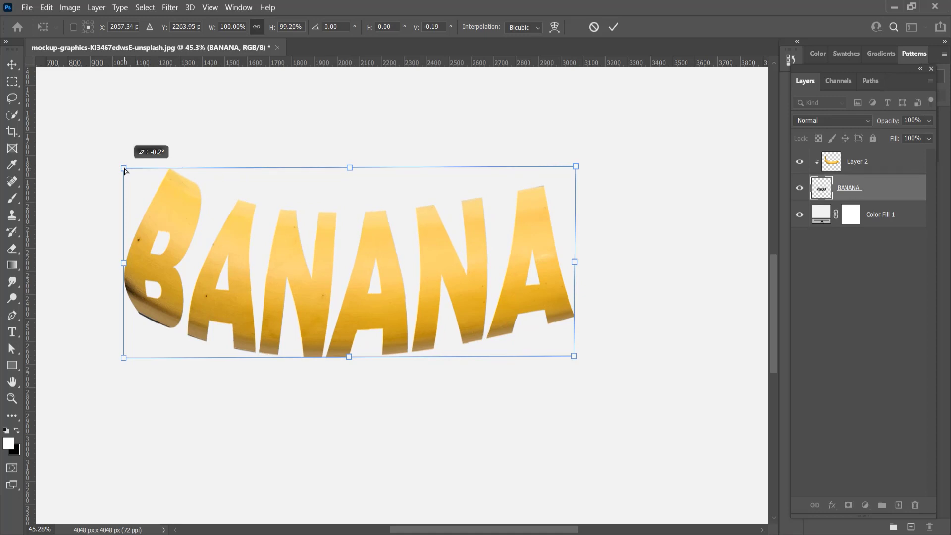
Step: Warp-adjust the B's bottom and the top-right corner, then commit
right_click(153, 190)
click(179, 277)
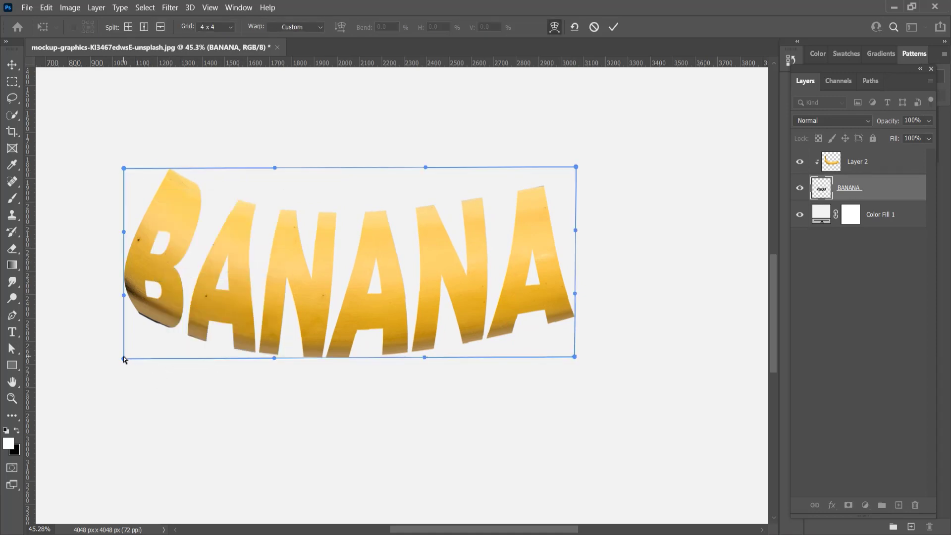
drag(122, 358, 124, 355)
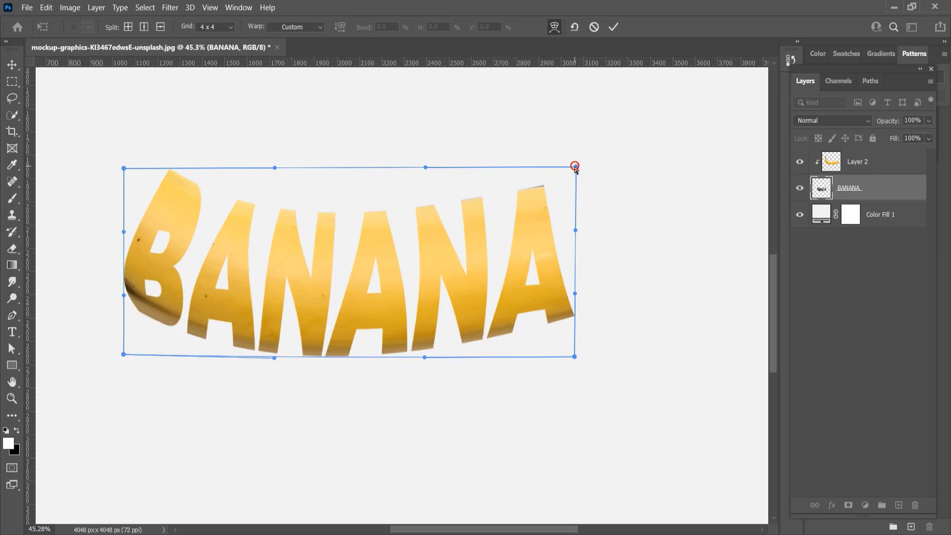
drag(575, 166, 575, 172)
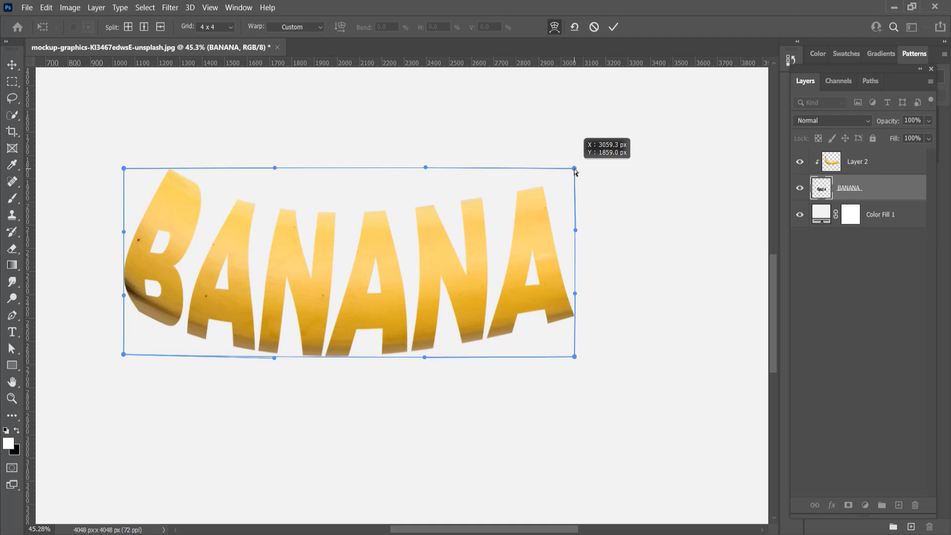
click(614, 26)
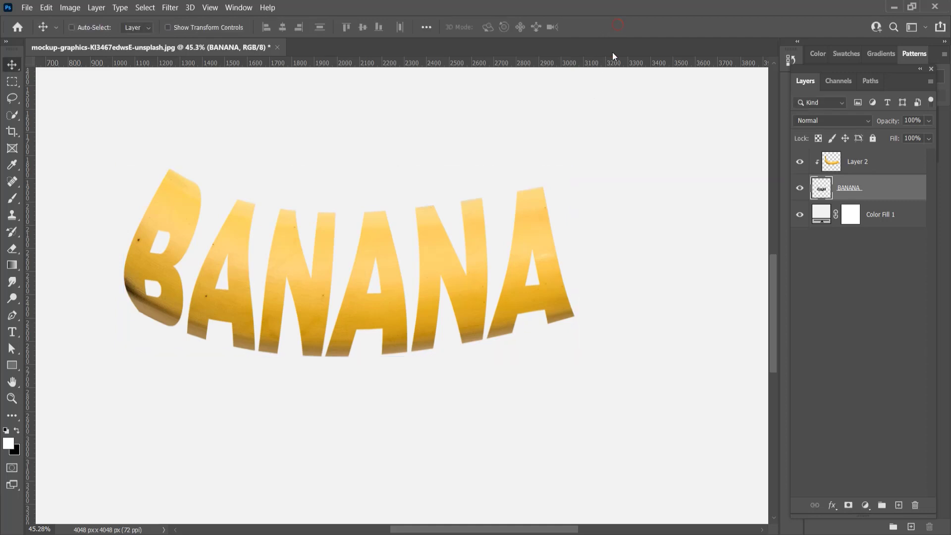
scroll(553, 227, down, 1)
scroll(555, 233, down, 6)
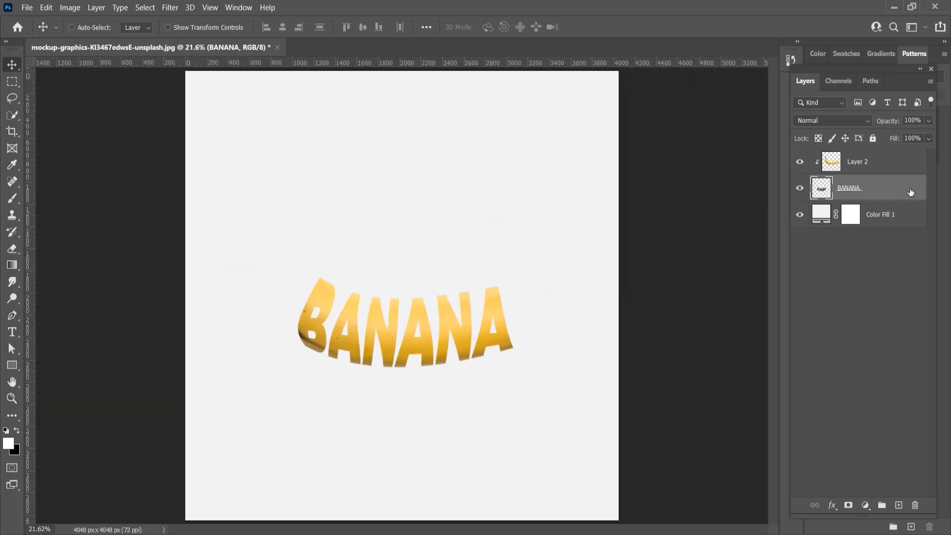
Step: Duplicate Layer 2 and hide the copy with a black layer mask
click(879, 166)
key(ctrl+j)
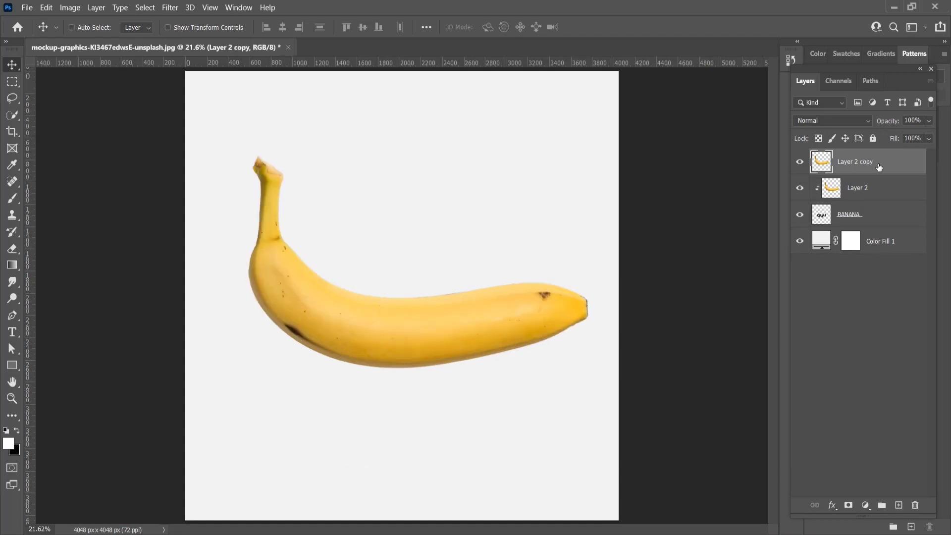
alt+click(849, 505)
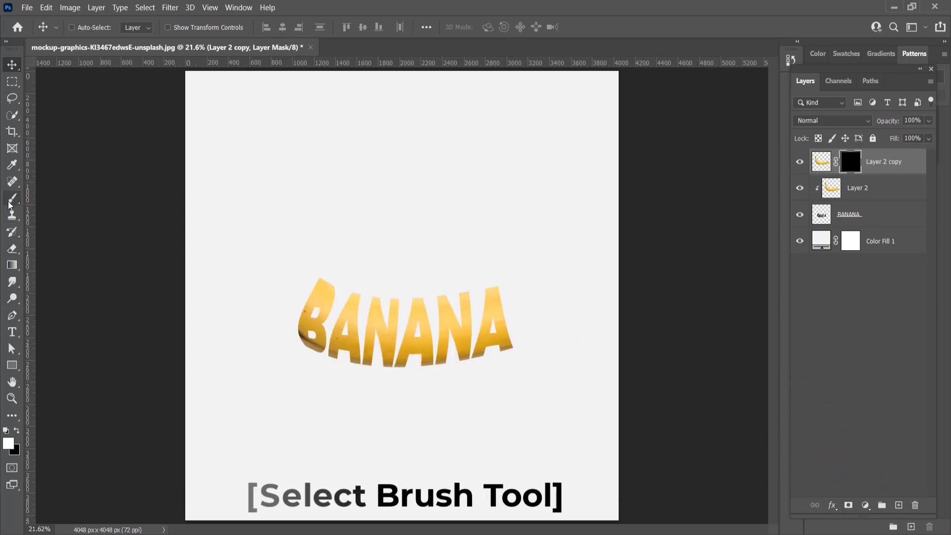
Step: With a smaller brush, paint back the banana beside the B and its tip past the last A
key(b)
key(bracketleft)
key(bracketleft)
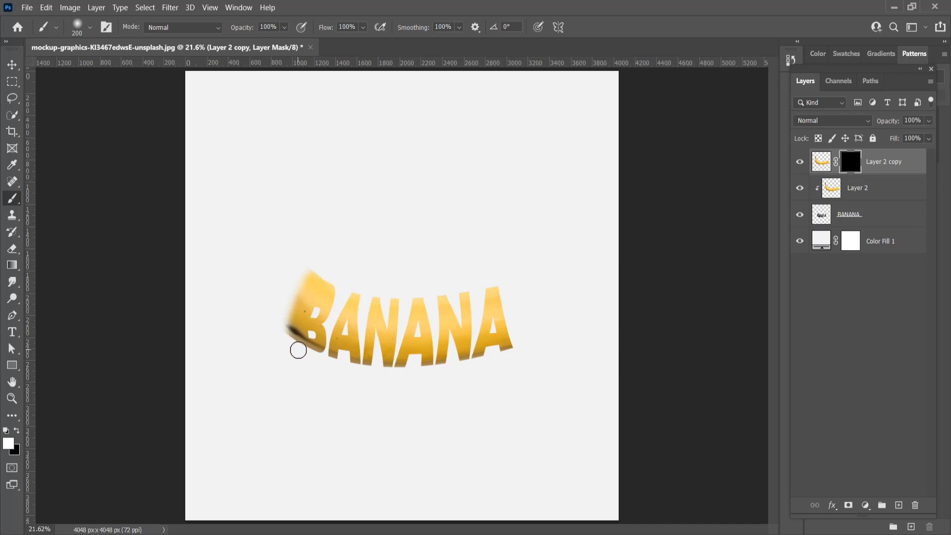
drag(294, 317, 315, 267)
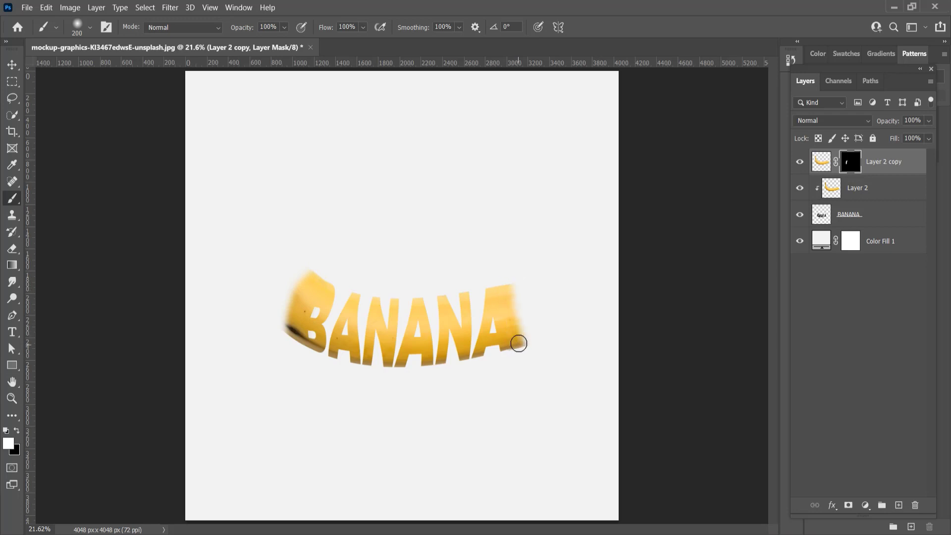
mouse_move(519, 343)
mouse_down()
mouse_move(516, 278)
mouse_move(545, 320)
mouse_move(542, 293)
mouse_move(537, 359)
mouse_move(524, 320)
mouse_up()
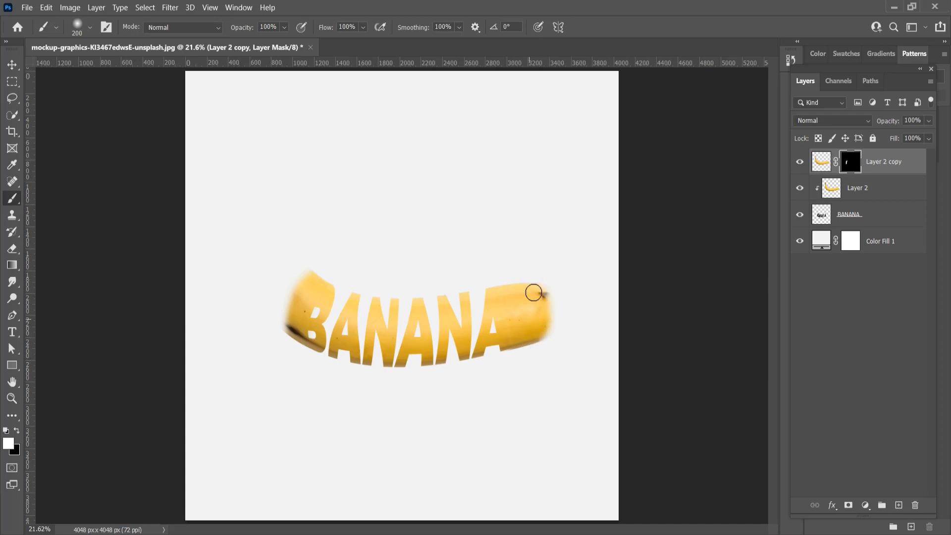
mouse_move(564, 330)
mouse_down()
mouse_move(557, 288)
mouse_move(571, 321)
mouse_move(586, 310)
mouse_move(565, 326)
mouse_move(556, 320)
mouse_move(552, 349)
mouse_move(543, 339)
mouse_move(577, 289)
mouse_move(588, 340)
mouse_move(571, 322)
mouse_up()
Step: With a larger brush, reveal the stem above the B and the lower-left edge
key(bracketright)
mouse_move(289, 245)
mouse_down()
mouse_move(302, 277)
mouse_move(274, 306)
mouse_move(272, 337)
mouse_move(276, 200)
mouse_move(266, 285)
mouse_move(261, 210)
mouse_move(262, 257)
mouse_move(276, 177)
mouse_move(267, 135)
mouse_move(255, 170)
mouse_up()
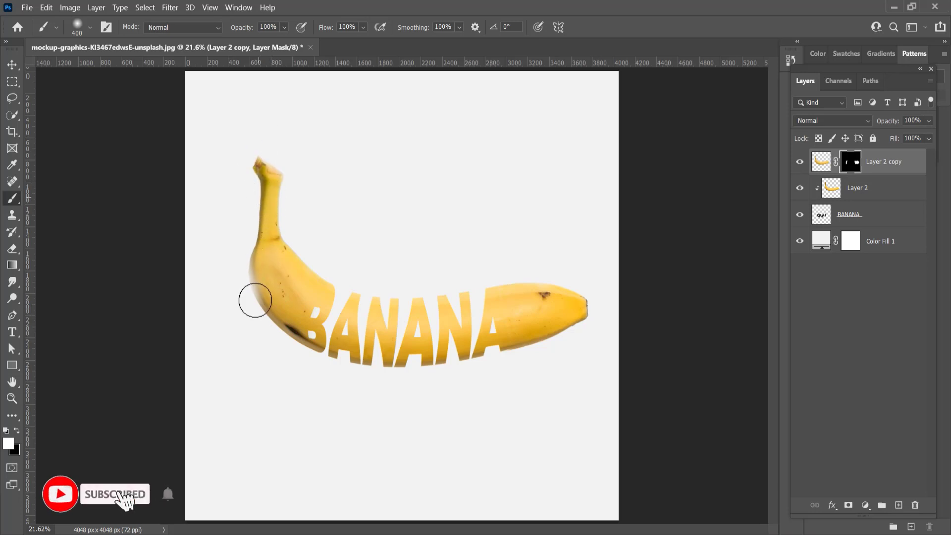
mouse_move(251, 311)
mouse_down()
mouse_move(261, 314)
mouse_move(273, 188)
mouse_up()
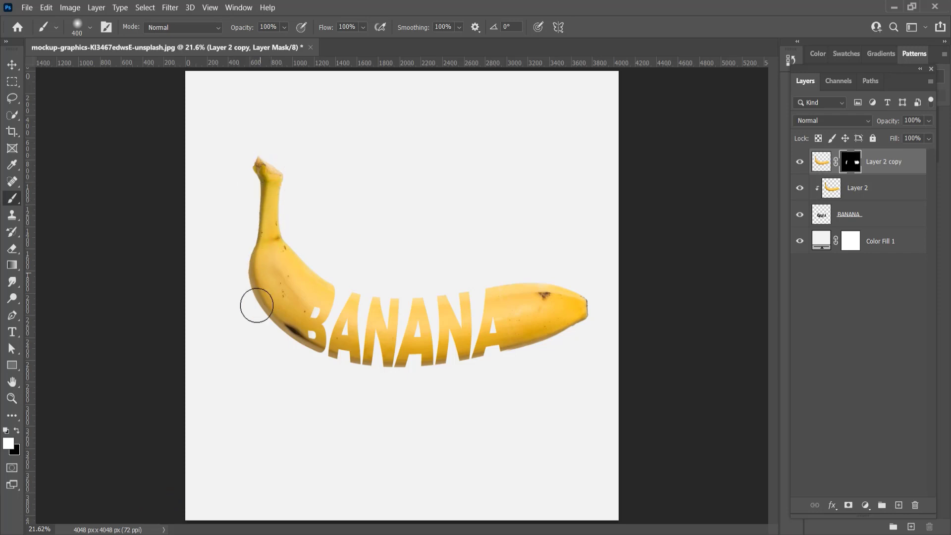
drag(256, 212, 479, 214)
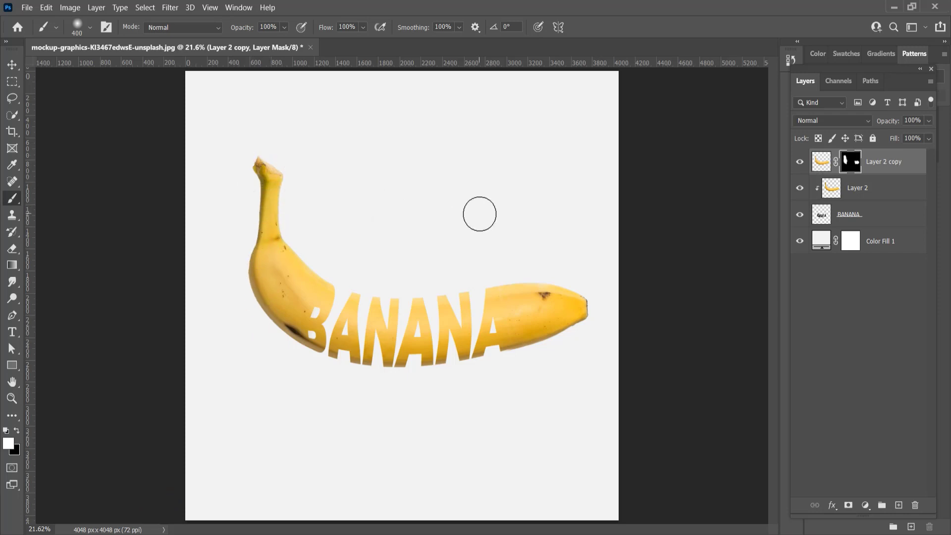
Step: Group BANANA, Layer 2 and Layer 2 copy into Group 1, then nudge it slightly left
shift+click(881, 224)
key(ctrl+g)
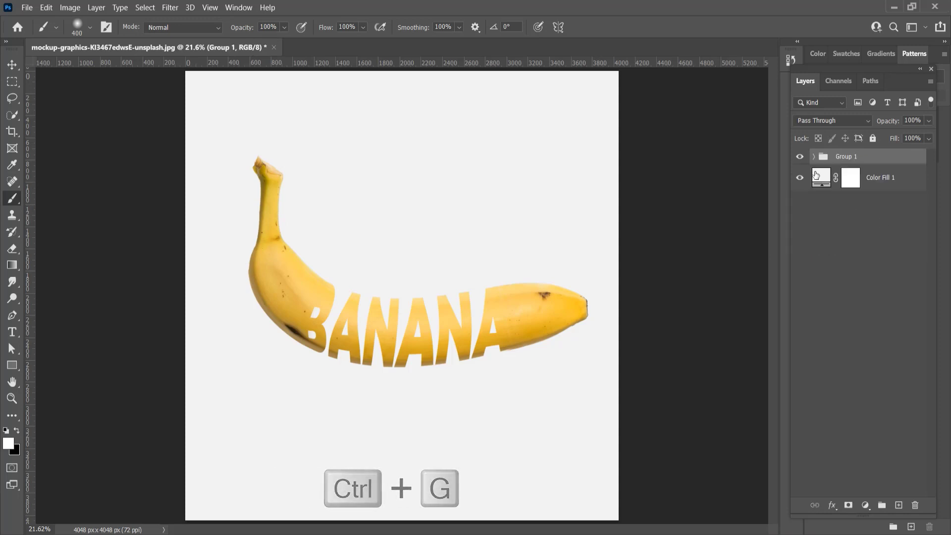
click(800, 157)
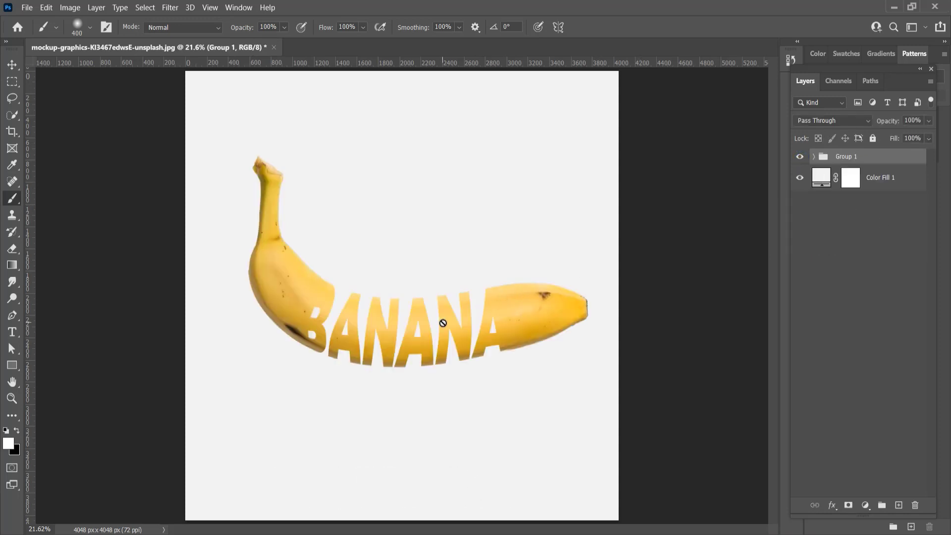
click(20, 72)
drag(390, 326, 385, 329)
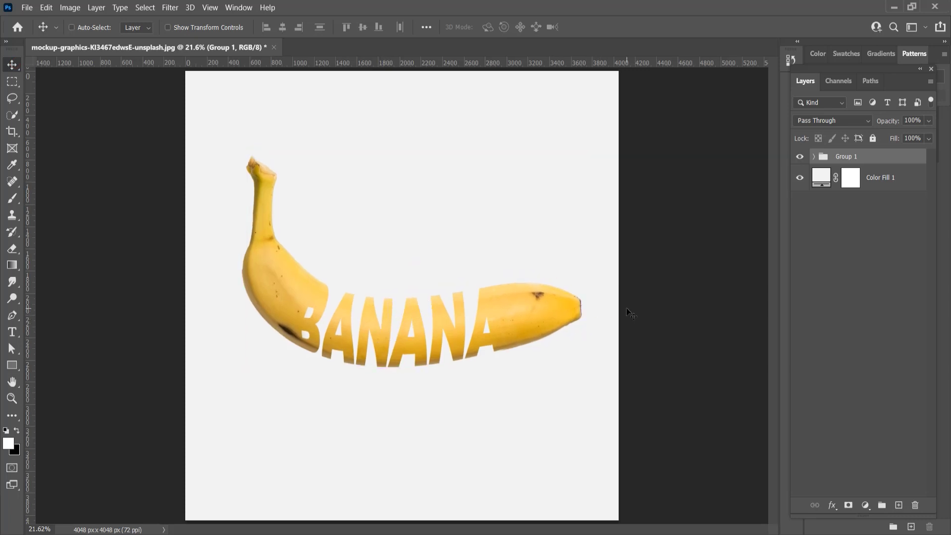